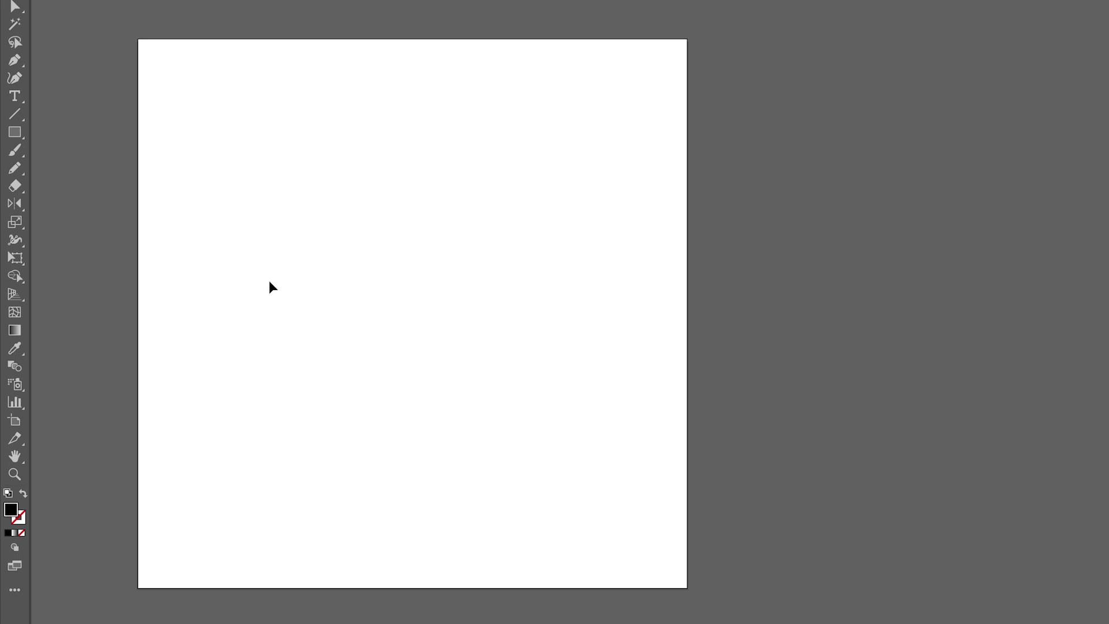
Switch to the Pencil tool for freehand drawing on the blank artboard.
{"action": "key", "text": "n"}
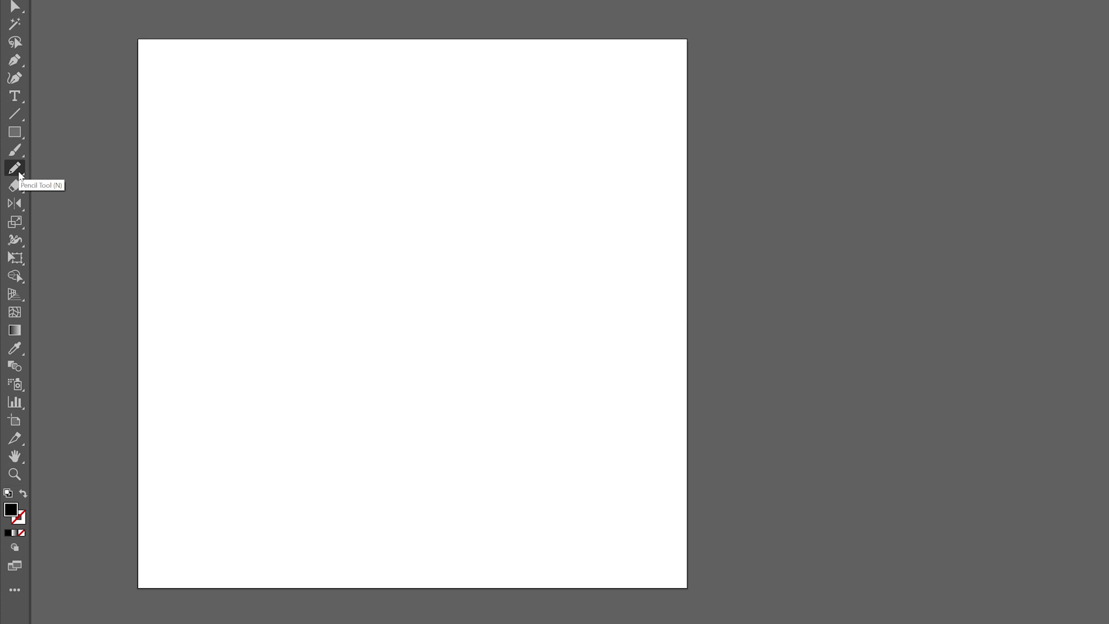
{"action": "double_click", "coordinate": [19, 173]}
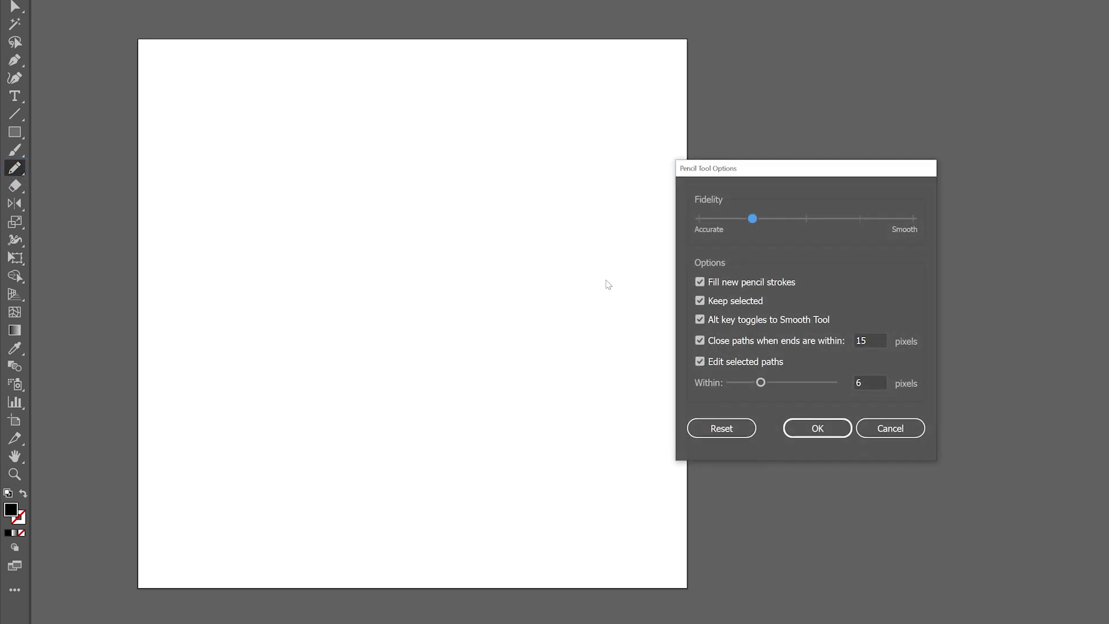
{"action": "left_click_drag", "start_coordinate": [774, 172], "coordinate": [272, 118]}
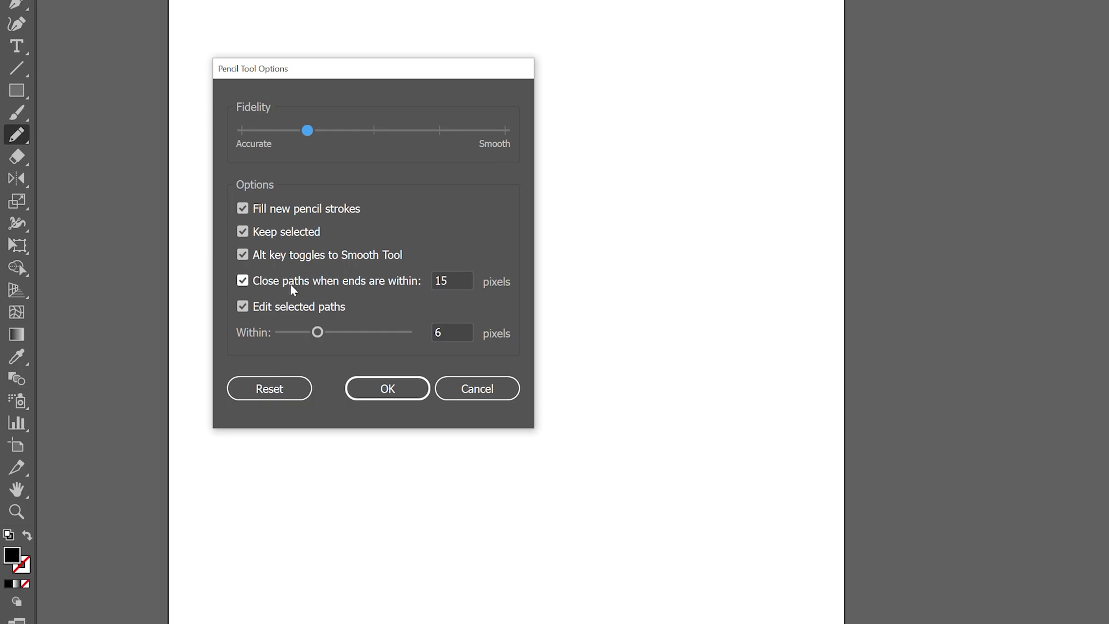
{"action": "left_click", "coordinate": [387, 388]}
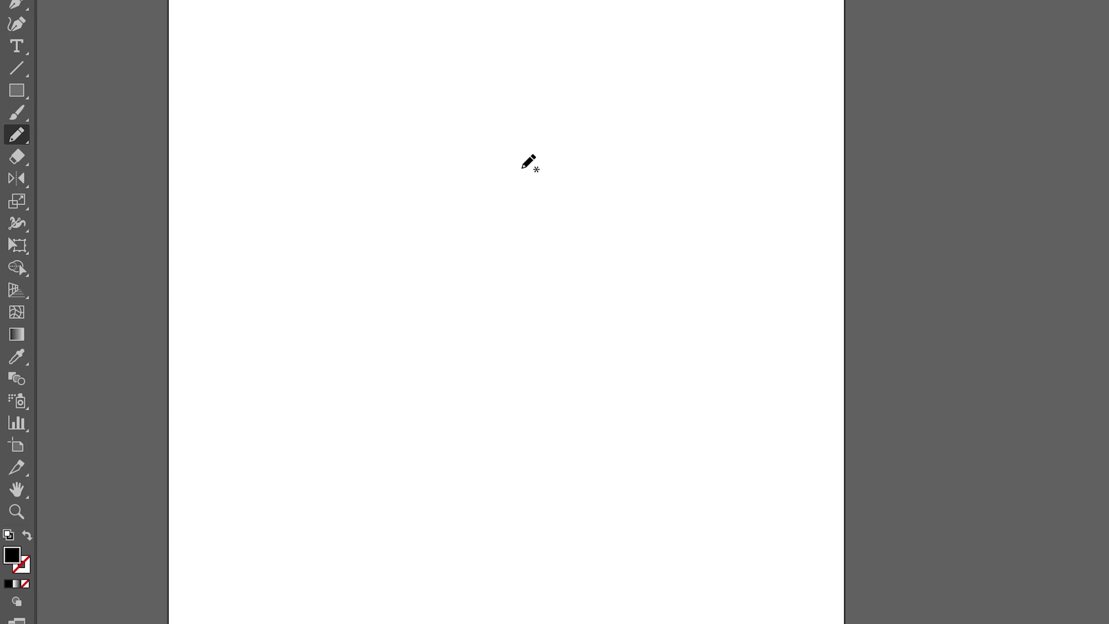
Sketch a wobbly freehand rounded rectangle and close it at the start point so it fills black.
{"action": "mouse_move", "coordinate": [530, 172]}
{"action": "left_mouse_down"}
{"action": "mouse_move", "coordinate": [634, 168]}
{"action": "mouse_move", "coordinate": [719, 281]}
{"action": "mouse_move", "coordinate": [678, 443]}
{"action": "mouse_move", "coordinate": [302, 443]}
{"action": "mouse_move", "coordinate": [285, 426]}
{"action": "mouse_move", "coordinate": [277, 354]}
{"action": "mouse_move", "coordinate": [279, 235]}
{"action": "mouse_move", "coordinate": [463, 171]}
{"action": "mouse_move", "coordinate": [497, 172]}
{"action": "left_mouse_up"}
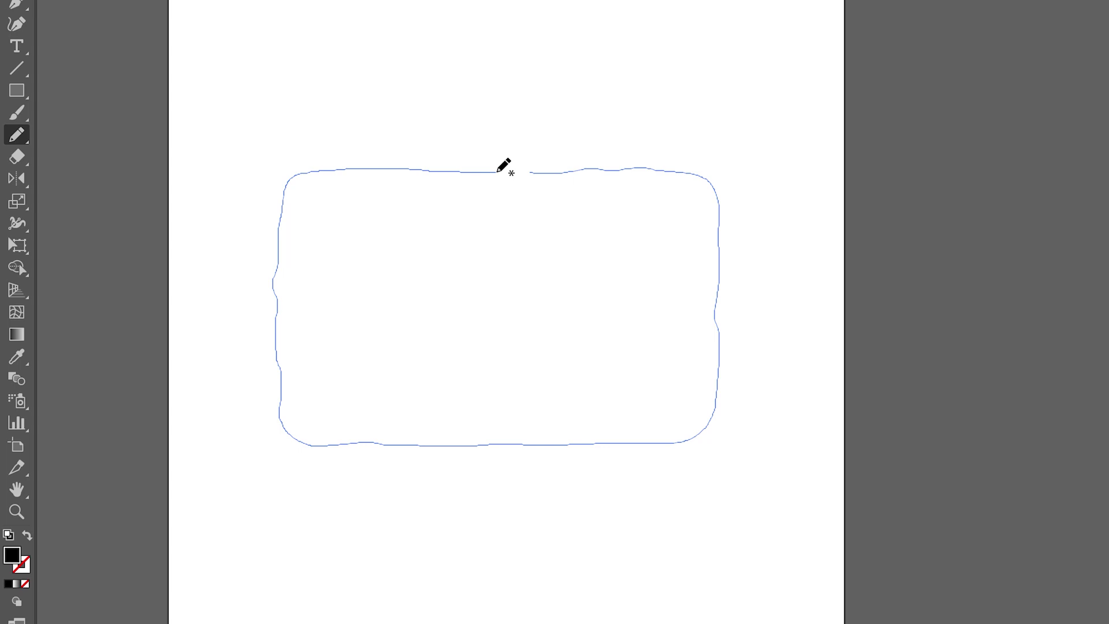
{"action": "mouse_move", "coordinate": [497, 172]}
{"action": "left_mouse_down"}
{"action": "mouse_move", "coordinate": [510, 172]}
{"action": "mouse_move", "coordinate": [522, 136]}
{"action": "left_mouse_up"}
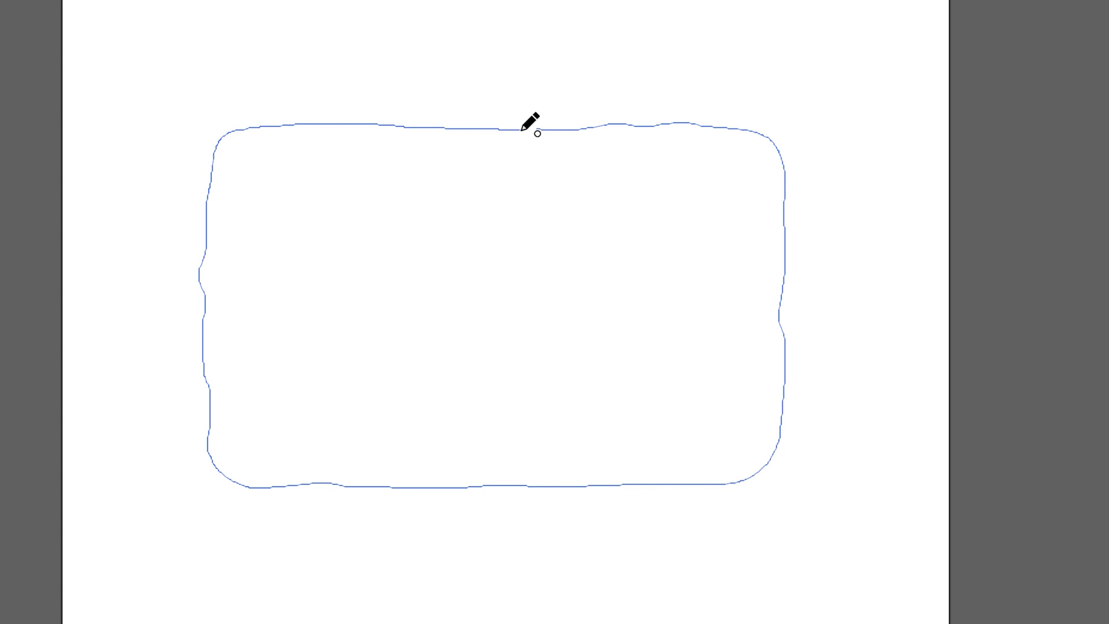
{"action": "left_click_drag", "start_coordinate": [522, 131], "coordinate": [523, 129]}
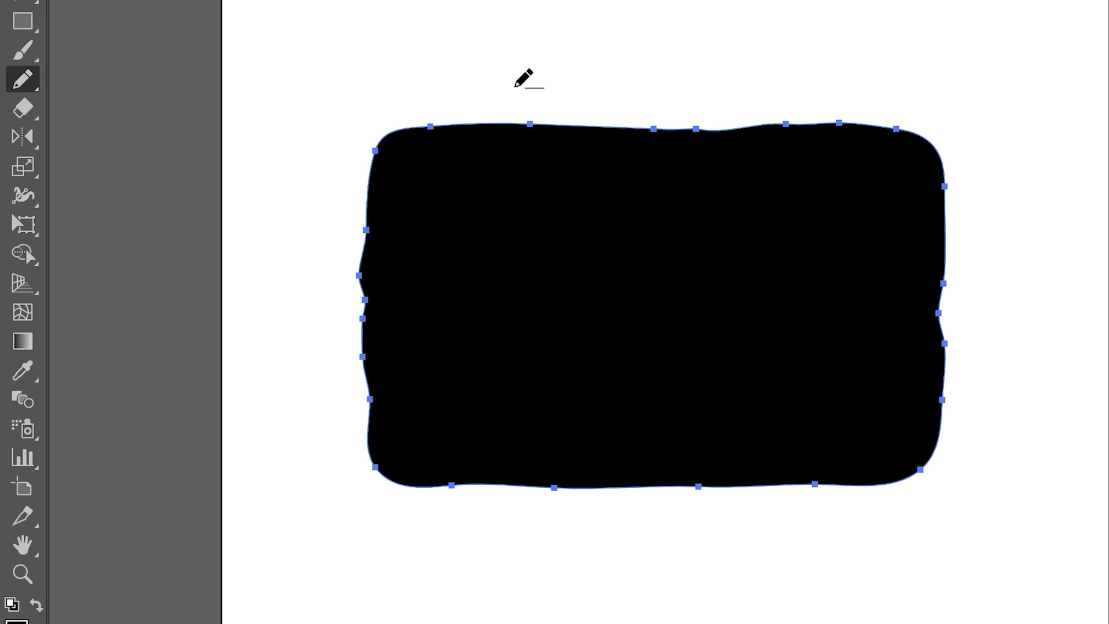
Give the Blob Brush a tilted oval tip with 72% roundness and a 43° angle.
{"action": "key", "text": "shift+b"}
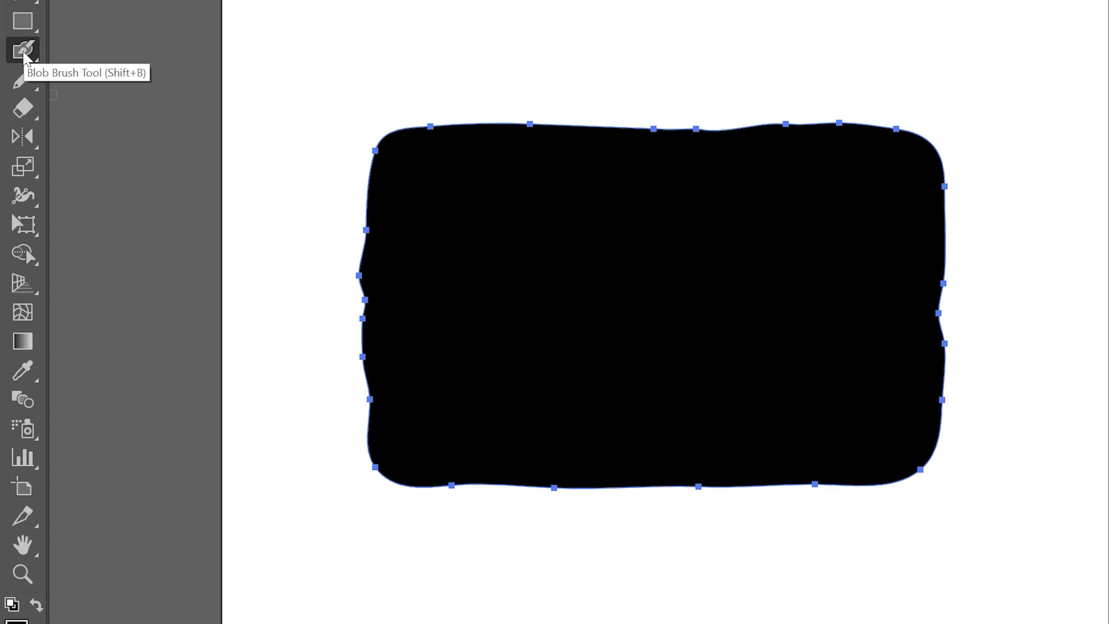
{"action": "double_click", "coordinate": [24, 53]}
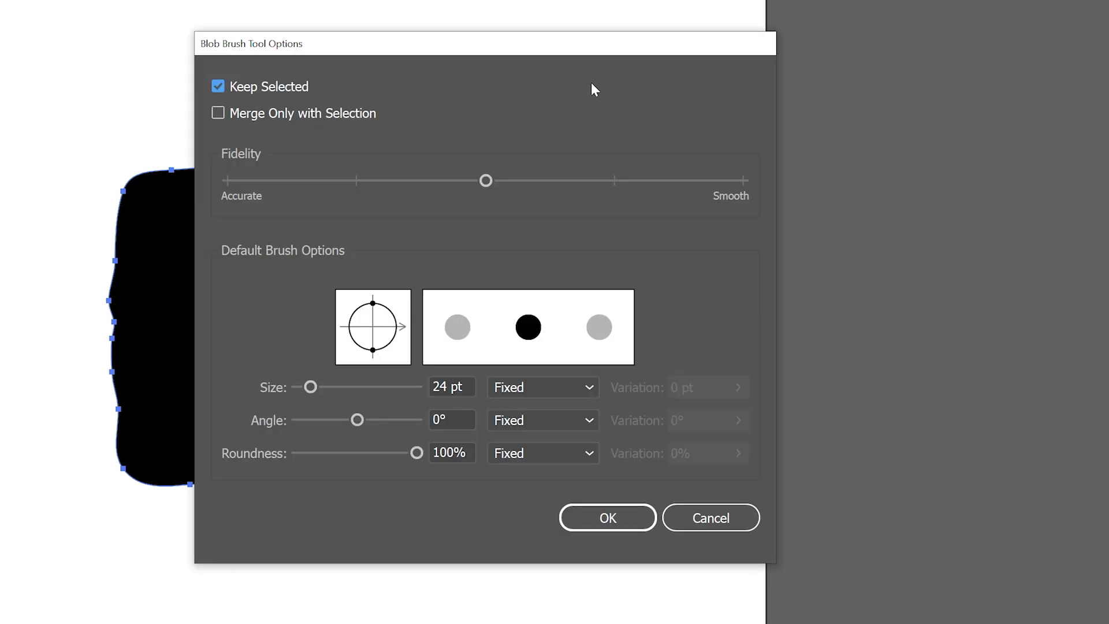
{"action": "mouse_move", "coordinate": [587, 55]}
{"action": "left_mouse_down"}
{"action": "mouse_move", "coordinate": [631, 57]}
{"action": "mouse_move", "coordinate": [662, 79]}
{"action": "left_mouse_up"}
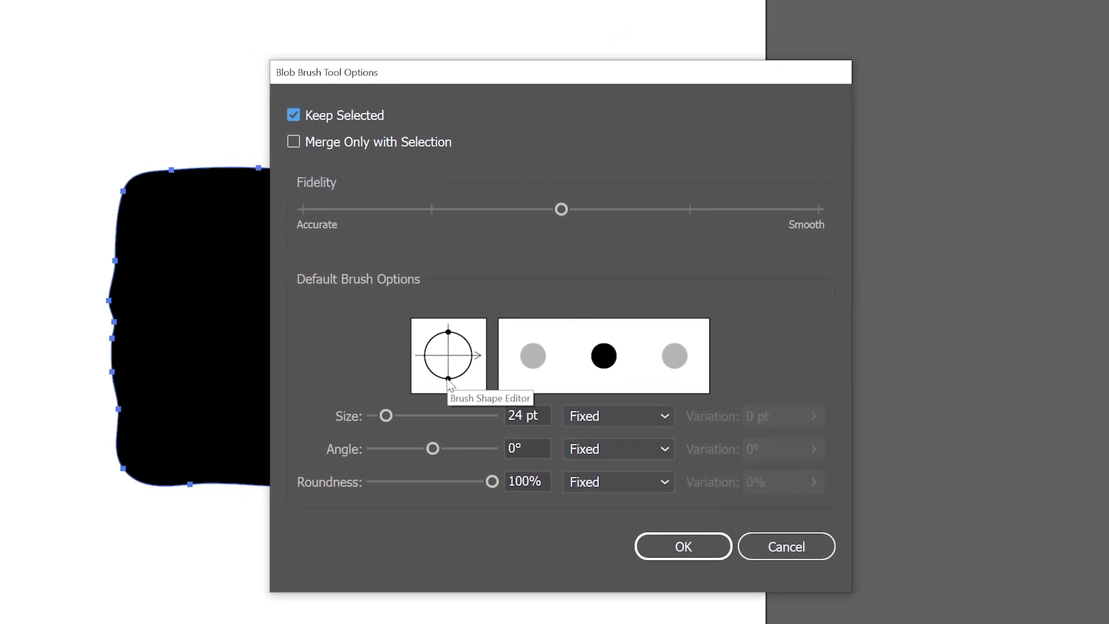
{"action": "left_click_drag", "start_coordinate": [448, 379], "coordinate": [448, 372]}
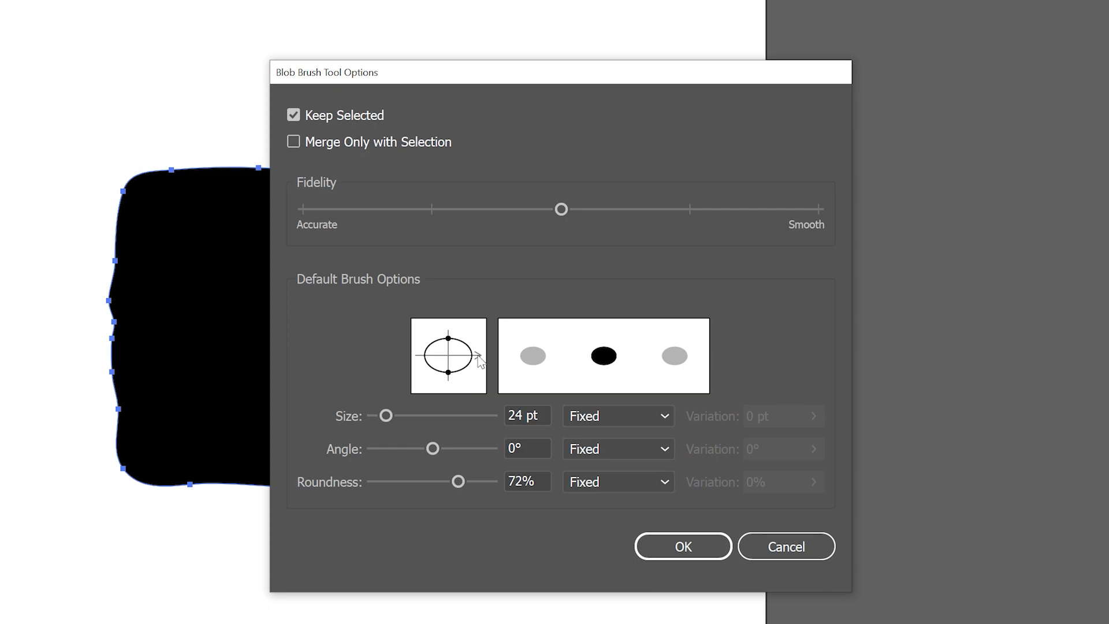
{"action": "left_click_drag", "start_coordinate": [479, 357], "coordinate": [475, 331]}
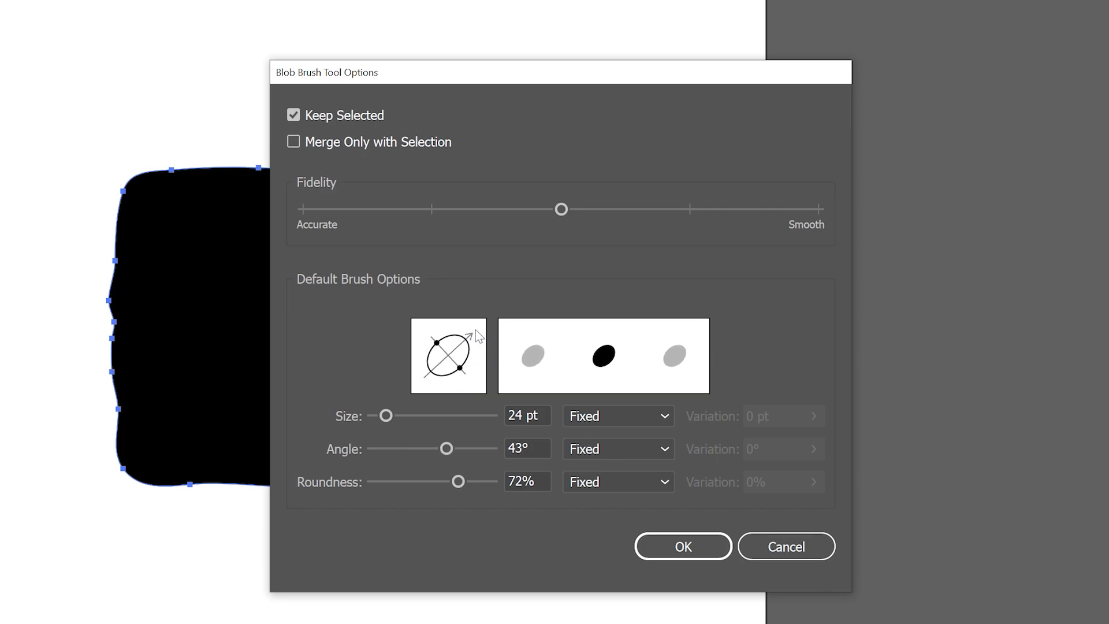
{"action": "left_click", "coordinate": [691, 555]}
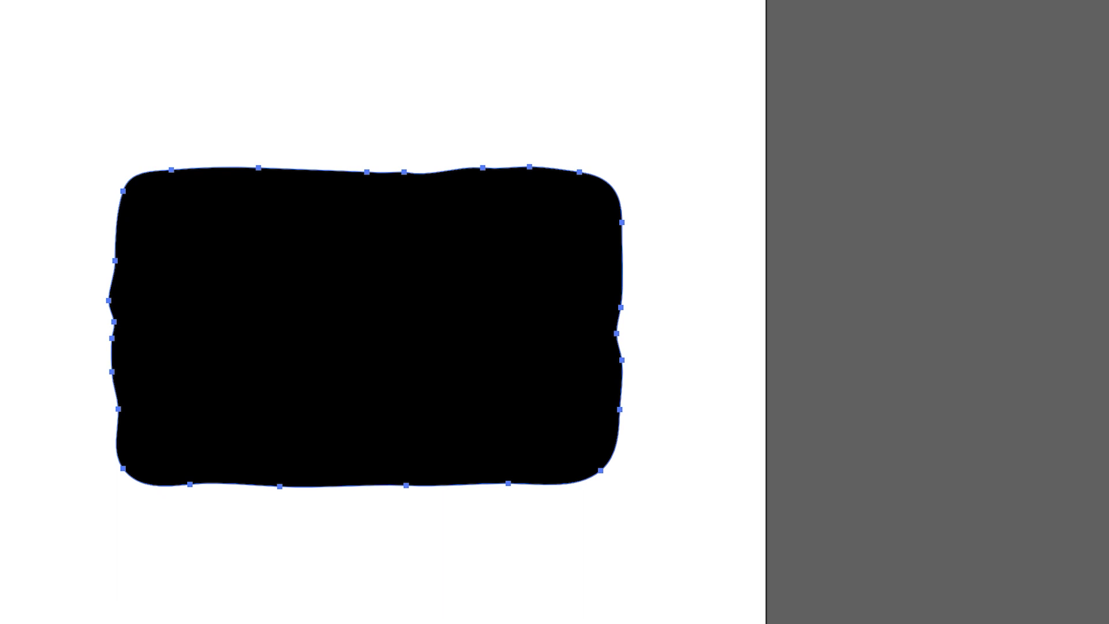
Undo the accidental white fill so the rectangle stays black, and deselect it.
{"action": "left_click_drag", "start_coordinate": [743, 14], "coordinate": [490, 4]}
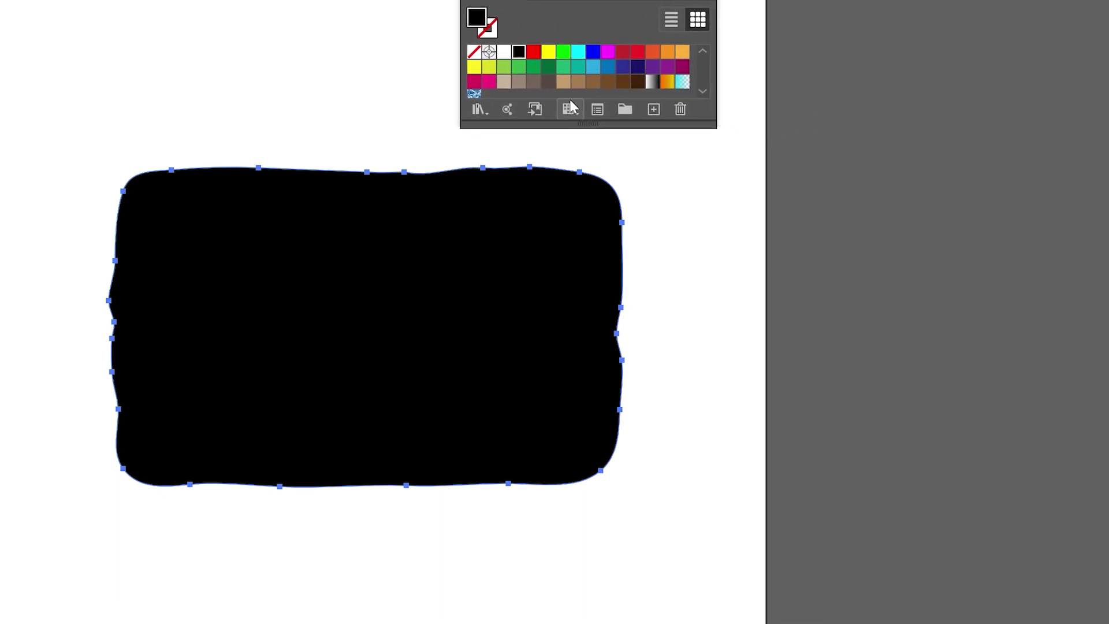
{"action": "left_click", "coordinate": [509, 53]}
{"action": "key", "text": "v"}
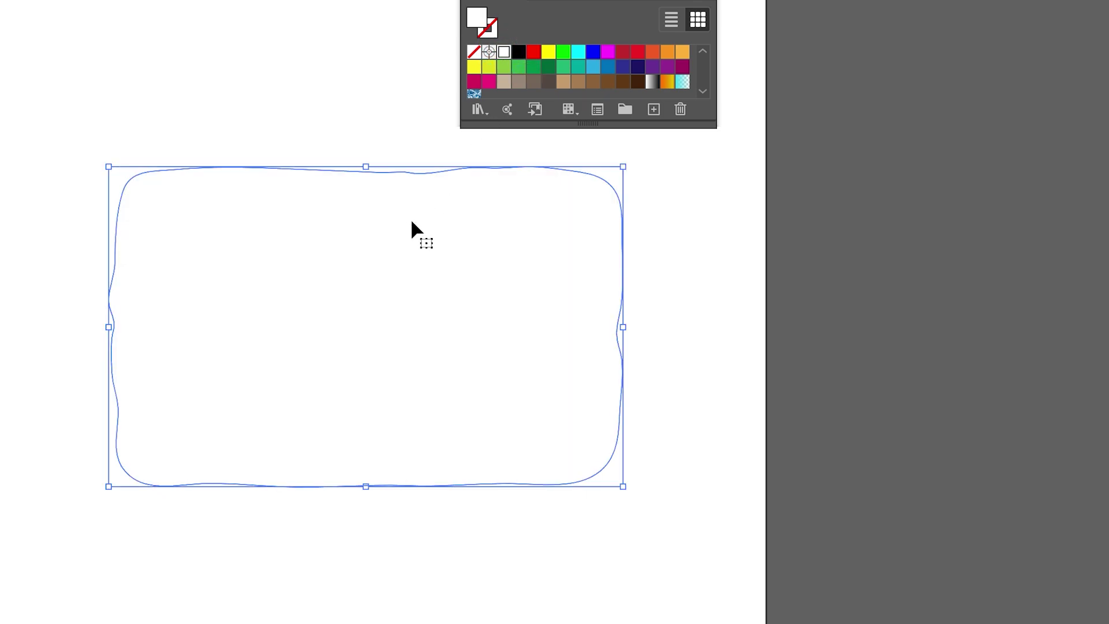
{"action": "key", "text": "ctrl+z"}
{"action": "key", "text": "b"}
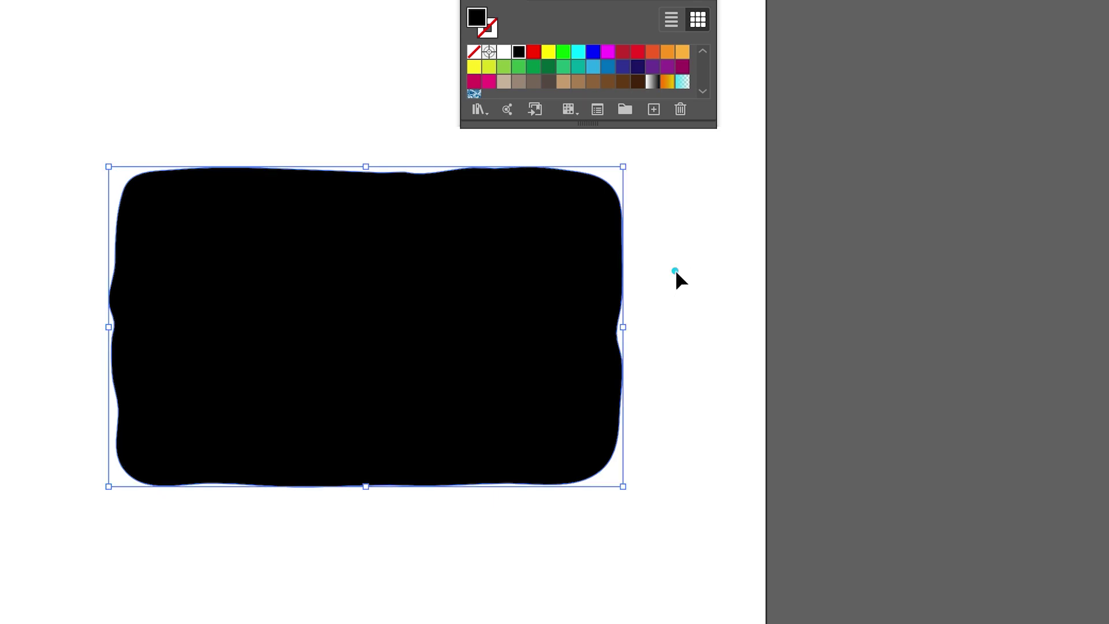
{"action": "left_click", "coordinate": [675, 269], "text": "ctrl"}
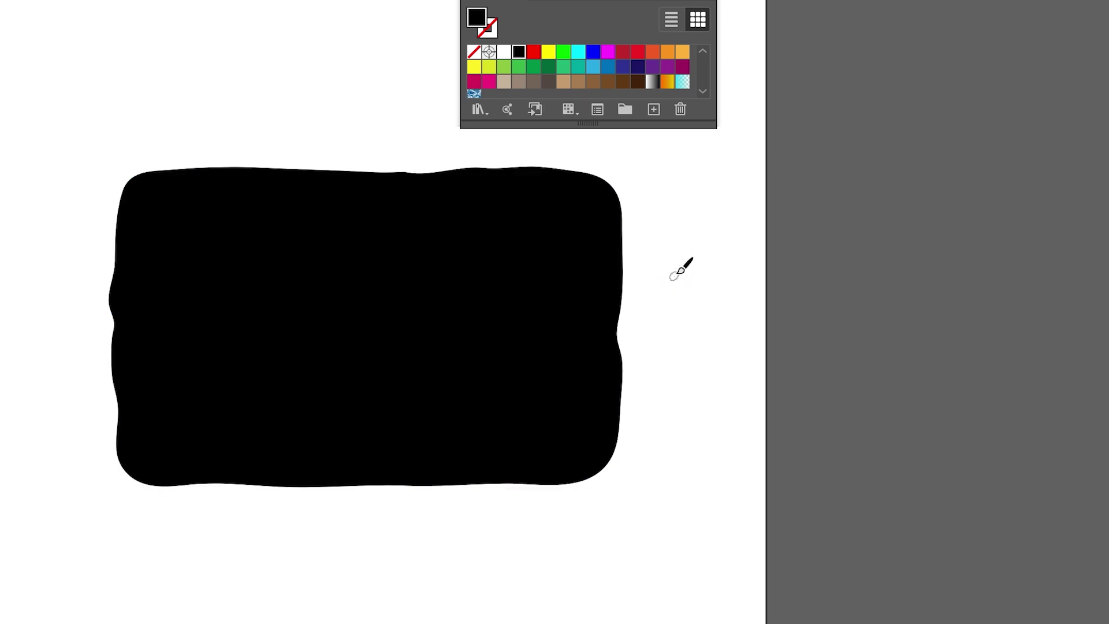
Set white as the fill, shrink the brush, and dab a test speck near the top-right.
{"action": "left_click", "coordinate": [505, 53]}
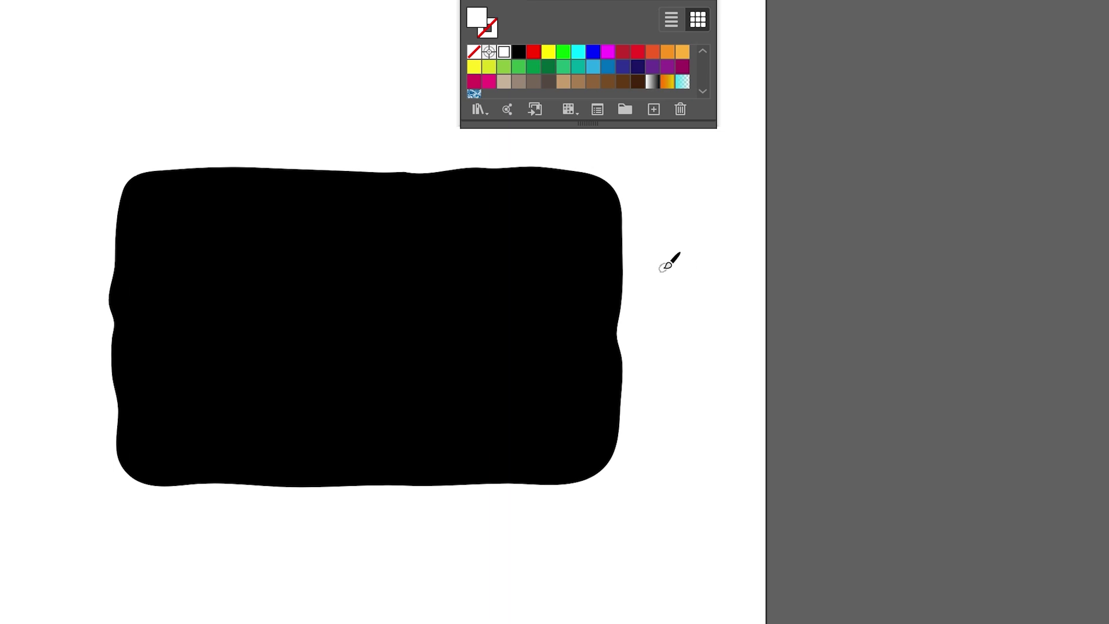
{"action": "key", "text": "bracketright"}
{"action": "key", "text": "bracketright"}
{"action": "key", "text": "bracketright"}
{"action": "key", "text": "bracketright"}
{"action": "key", "text": "bracketright"}
{"action": "key", "text": "bracketleft"}
{"action": "key", "text": "bracketleft"}
{"action": "key", "text": "bracketleft"}
{"action": "key", "text": "bracketleft"}
{"action": "key", "text": "bracketleft"}
{"action": "key", "text": "bracketleft"}
{"action": "key", "text": "bracketleft"}
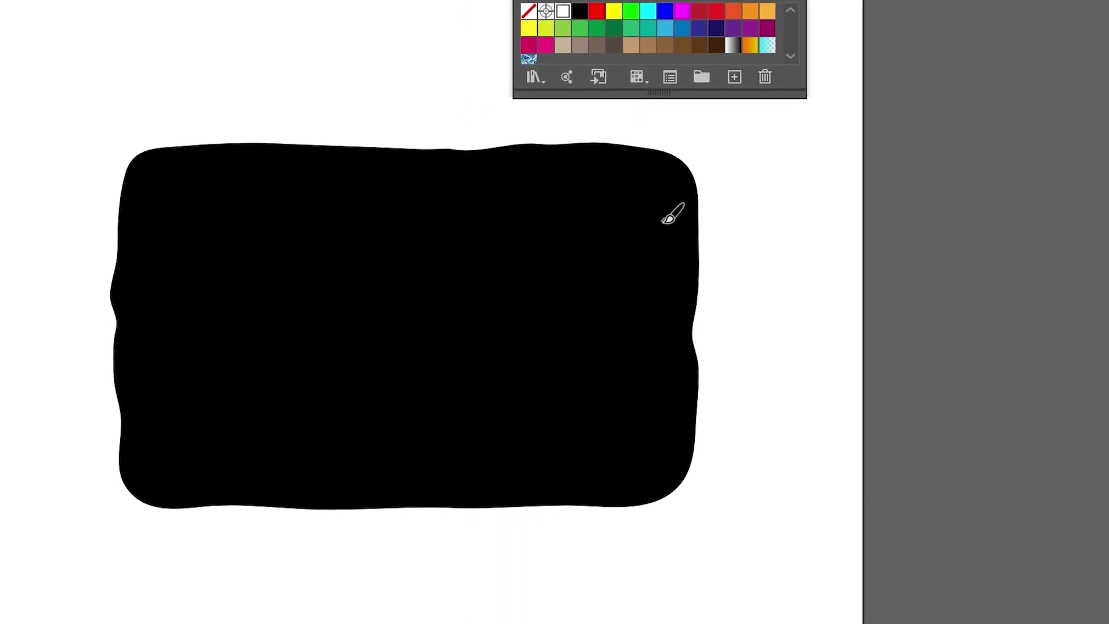
{"action": "left_click", "coordinate": [666, 219]}
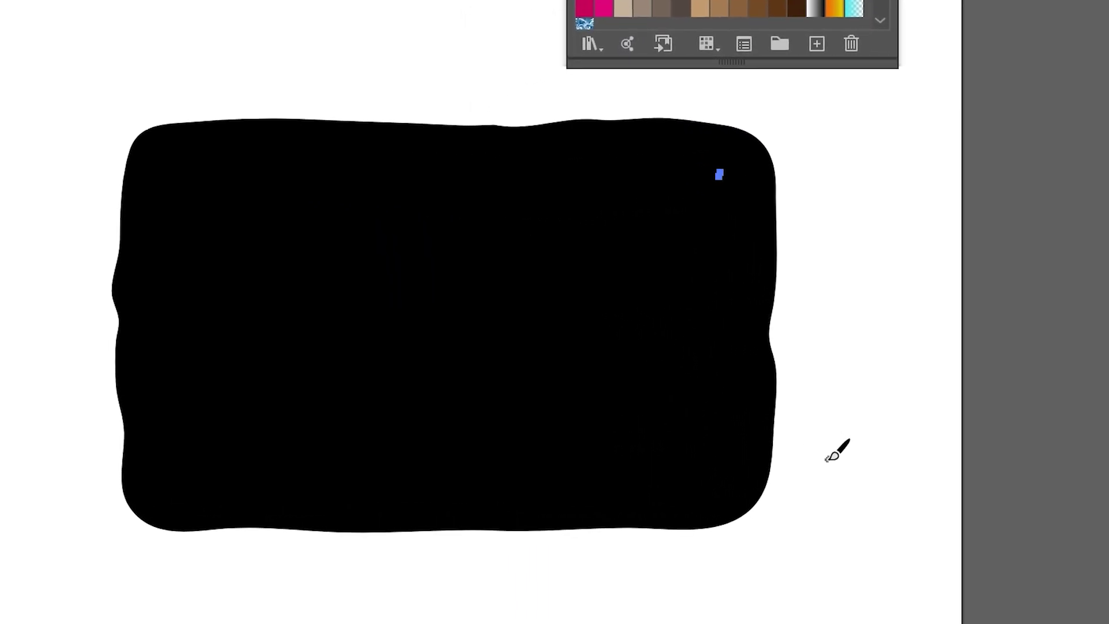
{"action": "key", "text": "ctrl+equal"}
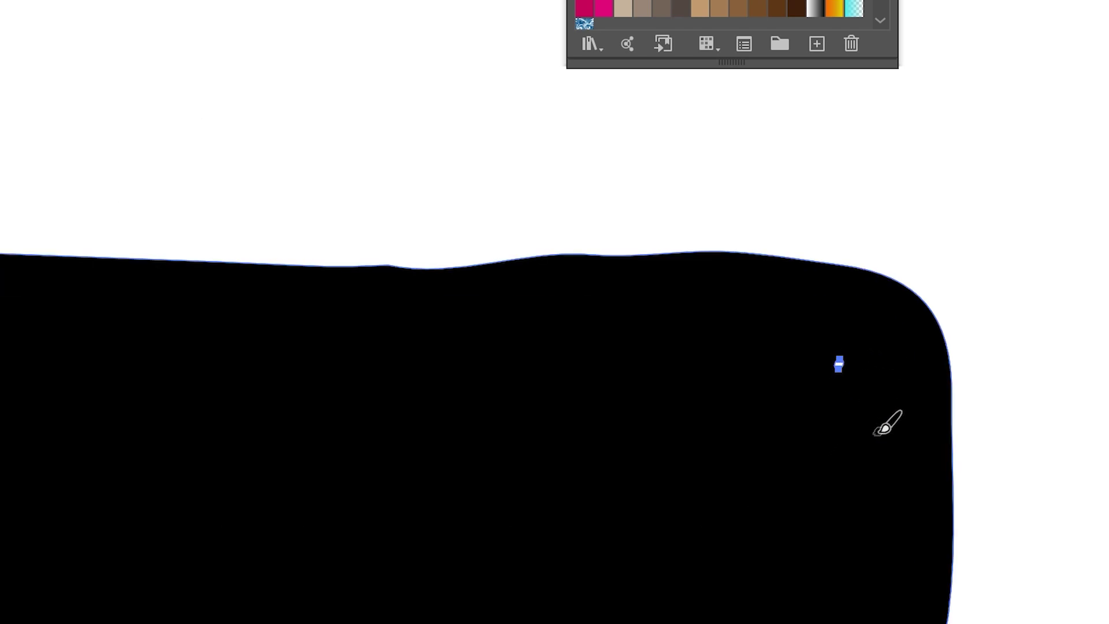
Dab white specks all over the right side of the black shape.
{"action": "scroll", "coordinate": [852, 404], "scroll_direction": "down", "scroll_amount": 1, "text": "alt"}
{"action": "left_click_drag", "start_coordinate": [817, 406], "coordinate": [757, 186]}
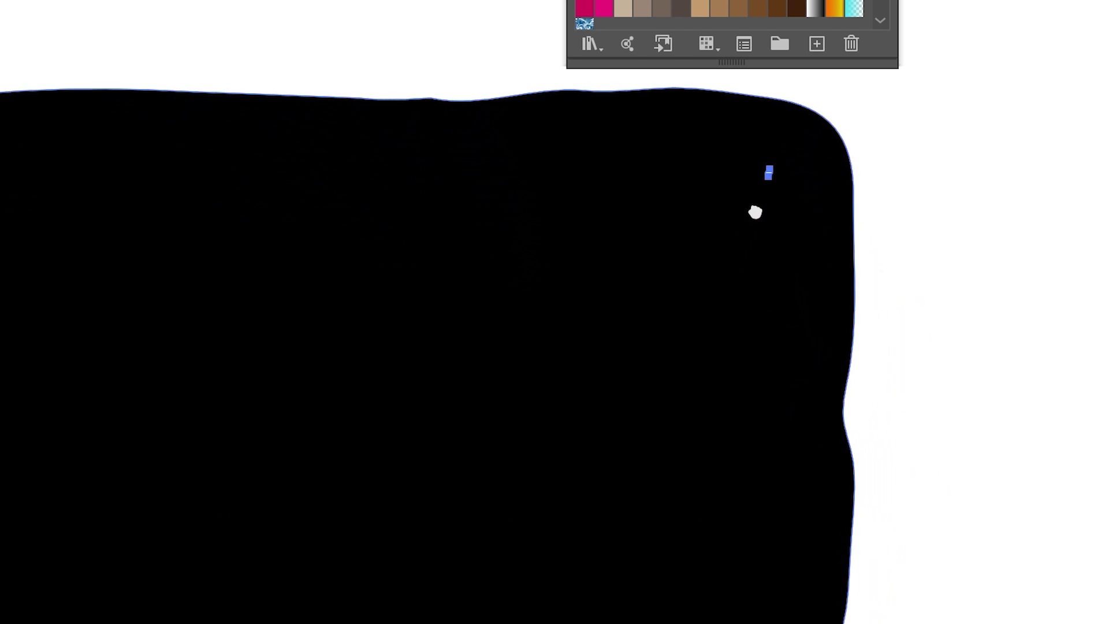
{"action": "left_click", "coordinate": [804, 287]}
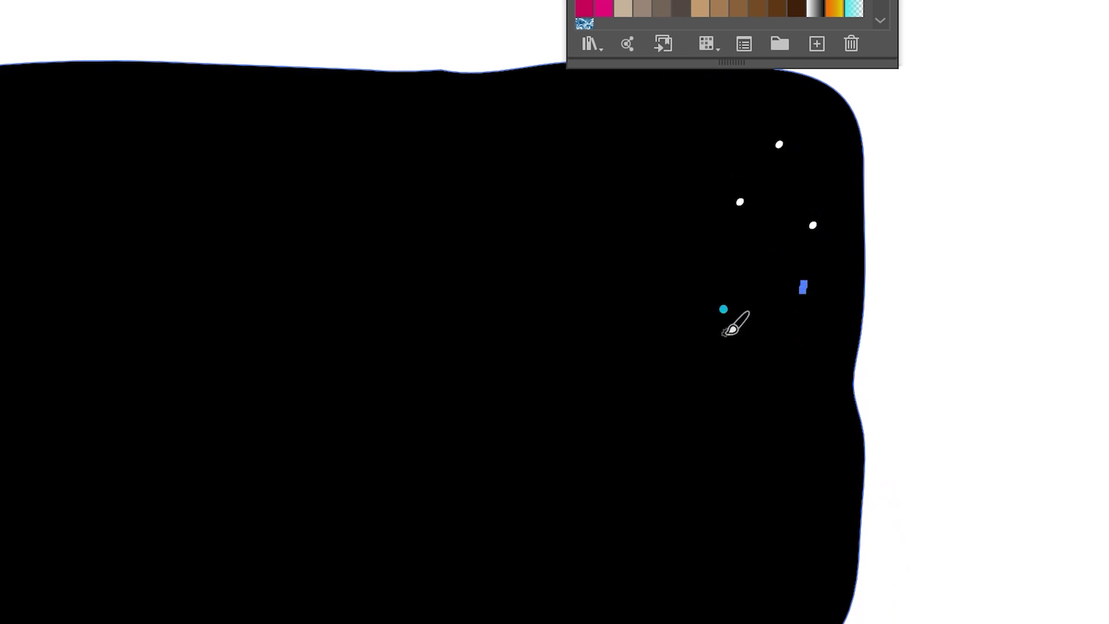
{"action": "left_click", "coordinate": [727, 332]}
{"action": "left_click", "coordinate": [726, 419]}
{"action": "left_click", "coordinate": [803, 488]}
{"action": "left_click", "coordinate": [832, 350]}
{"action": "left_click", "coordinate": [695, 268]}
{"action": "left_click", "coordinate": [693, 95]}
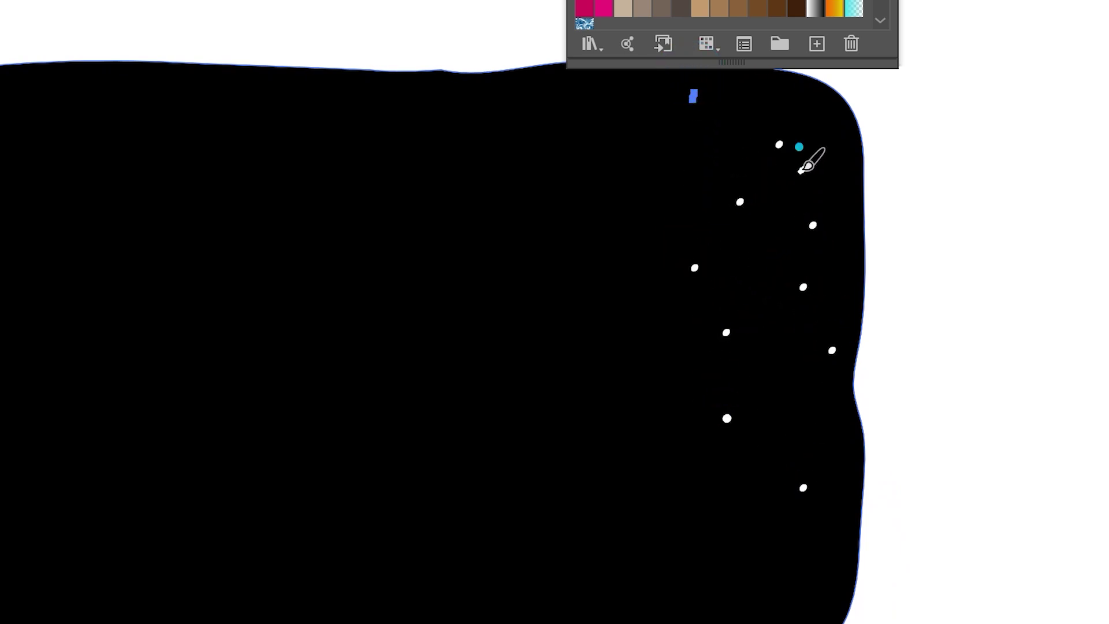
{"action": "left_click", "coordinate": [802, 171]}
{"action": "left_click", "coordinate": [741, 484]}
{"action": "left_click", "coordinate": [629, 559]}
{"action": "left_click", "coordinate": [763, 572]}
{"action": "left_click", "coordinate": [671, 582]}
{"action": "left_click", "coordinate": [660, 433]}
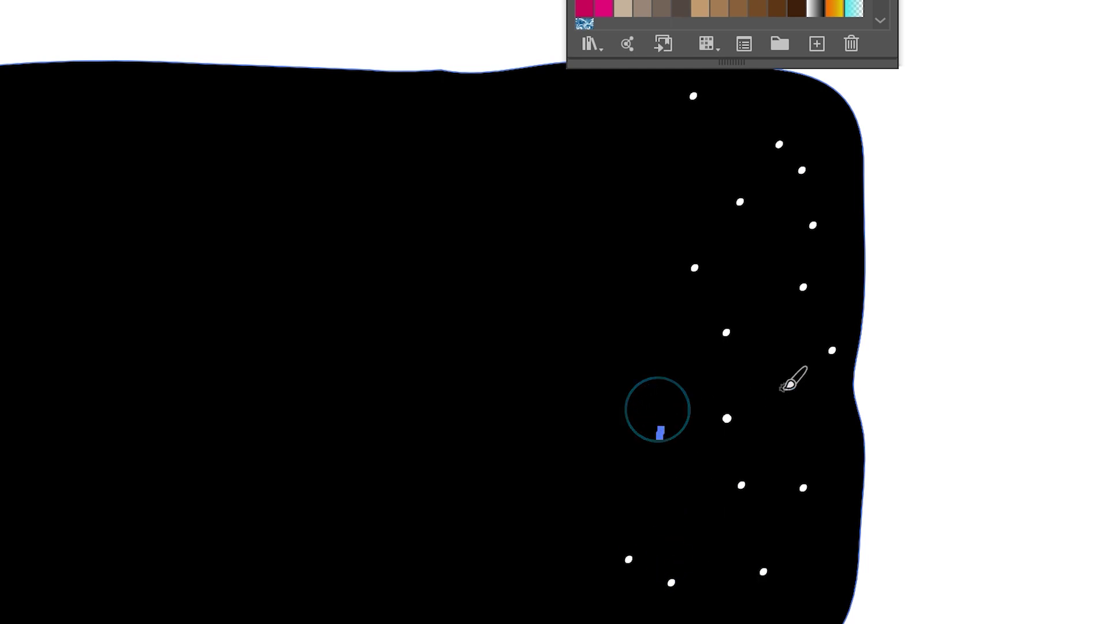
{"action": "left_click", "coordinate": [800, 383]}
{"action": "left_click", "coordinate": [852, 474]}
{"action": "left_click", "coordinate": [344, 617]}
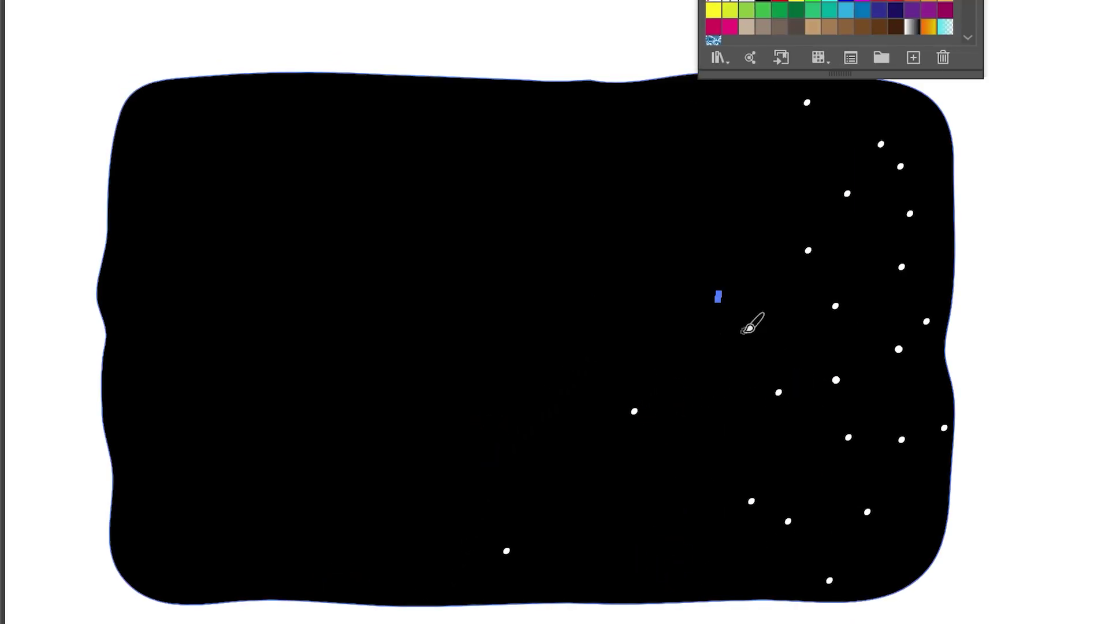
{"action": "left_click", "coordinate": [785, 343]}
{"action": "left_click", "coordinate": [758, 430]}
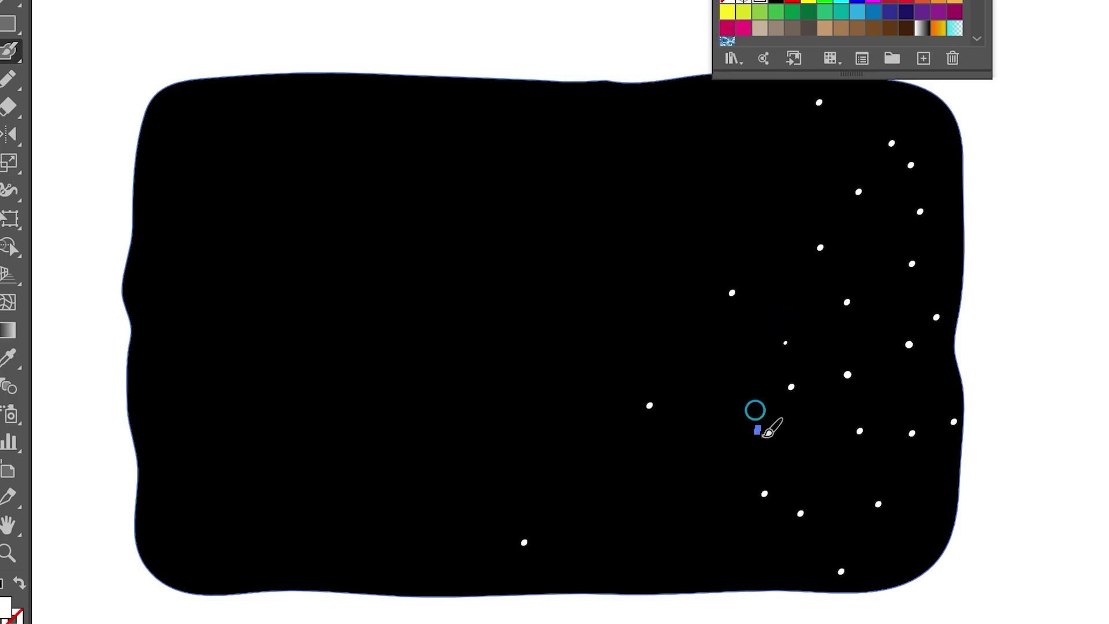
{"action": "left_click", "coordinate": [847, 330]}
Sprinkle white specks along the top and down the left side of the shape.
{"action": "left_click", "coordinate": [705, 132]}
{"action": "left_click", "coordinate": [407, 136]}
{"action": "left_click", "coordinate": [260, 140]}
{"action": "left_click", "coordinate": [262, 216]}
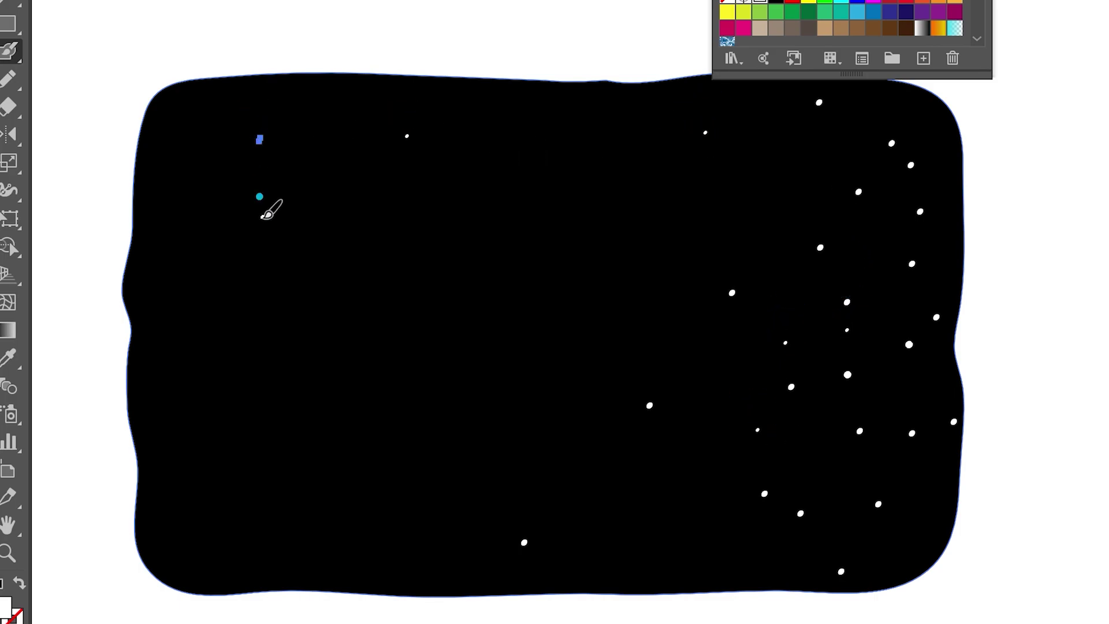
{"action": "left_click", "coordinate": [283, 318]}
{"action": "left_click", "coordinate": [220, 361]}
{"action": "left_click", "coordinate": [211, 266]}
{"action": "left_click", "coordinate": [270, 421]}
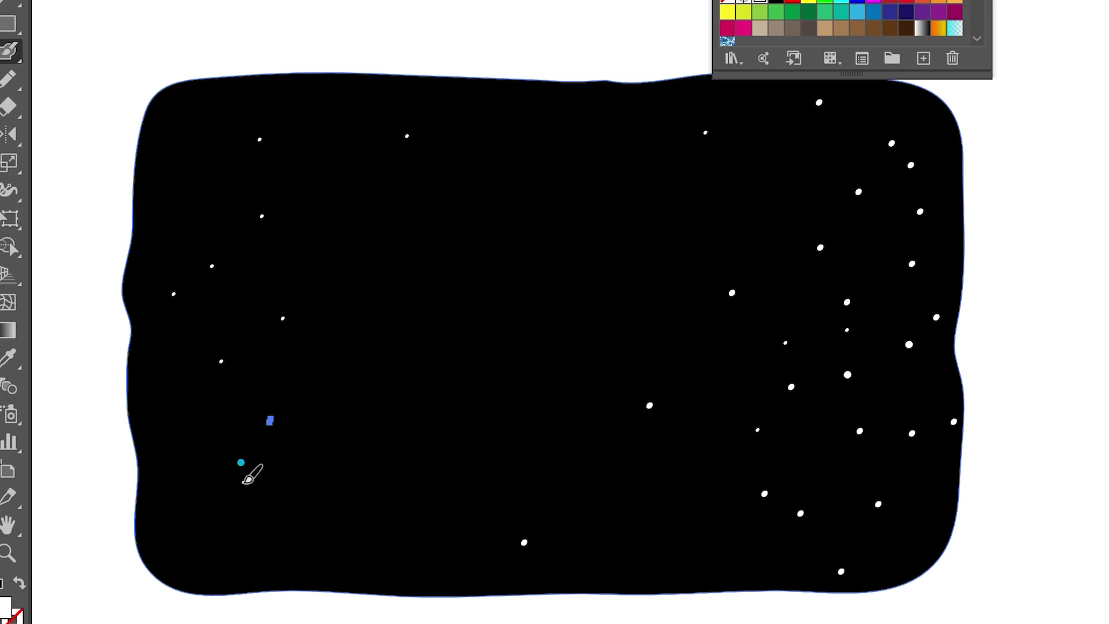
{"action": "left_click", "coordinate": [243, 482]}
{"action": "left_click", "coordinate": [178, 446]}
{"action": "left_click", "coordinate": [204, 515]}
{"action": "left_click", "coordinate": [265, 533]}
Fill the remaining gaps across the middle and left with more white specks.
{"action": "left_click", "coordinate": [407, 523]}
{"action": "left_click", "coordinate": [565, 503]}
{"action": "left_click", "coordinate": [463, 340]}
{"action": "left_click", "coordinate": [403, 202]}
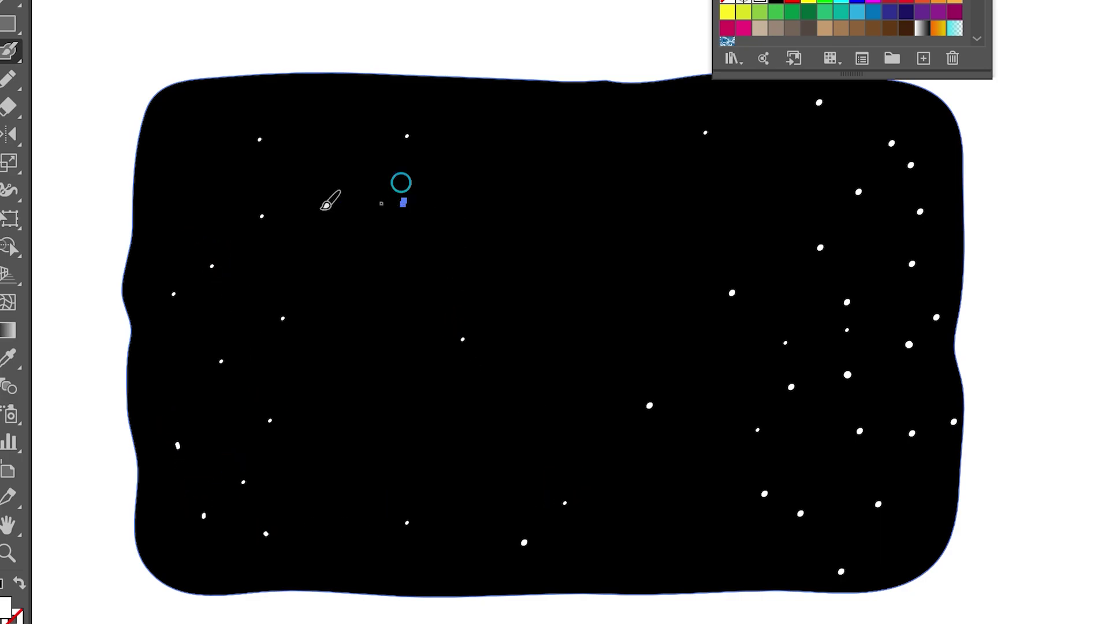
{"action": "left_click", "coordinate": [159, 160]}
{"action": "left_click", "coordinate": [273, 92]}
{"action": "left_click", "coordinate": [273, 182]}
{"action": "left_click", "coordinate": [183, 221]}
{"action": "left_click", "coordinate": [253, 284]}
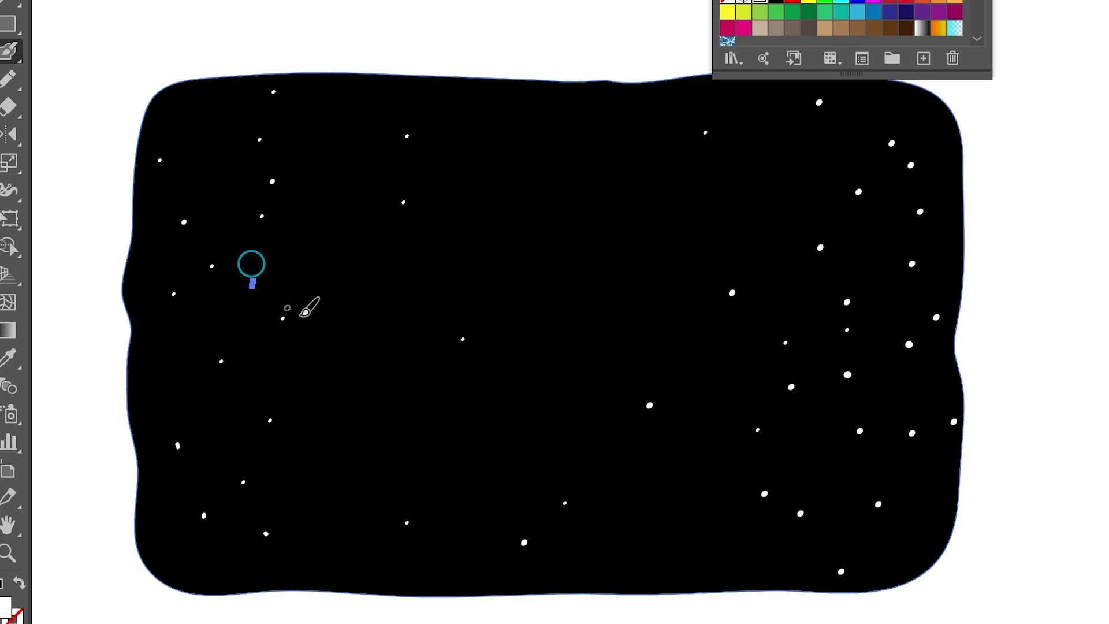
{"action": "left_click", "coordinate": [320, 362]}
{"action": "left_click", "coordinate": [190, 411]}
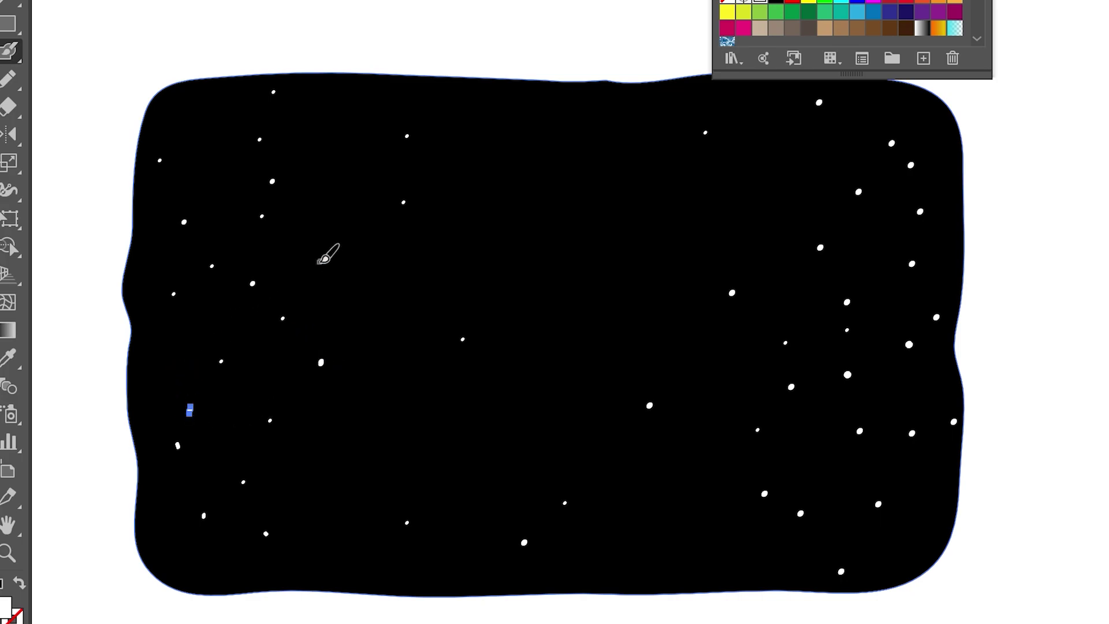
{"action": "left_click", "coordinate": [318, 258]}
{"action": "left_click", "coordinate": [338, 140]}
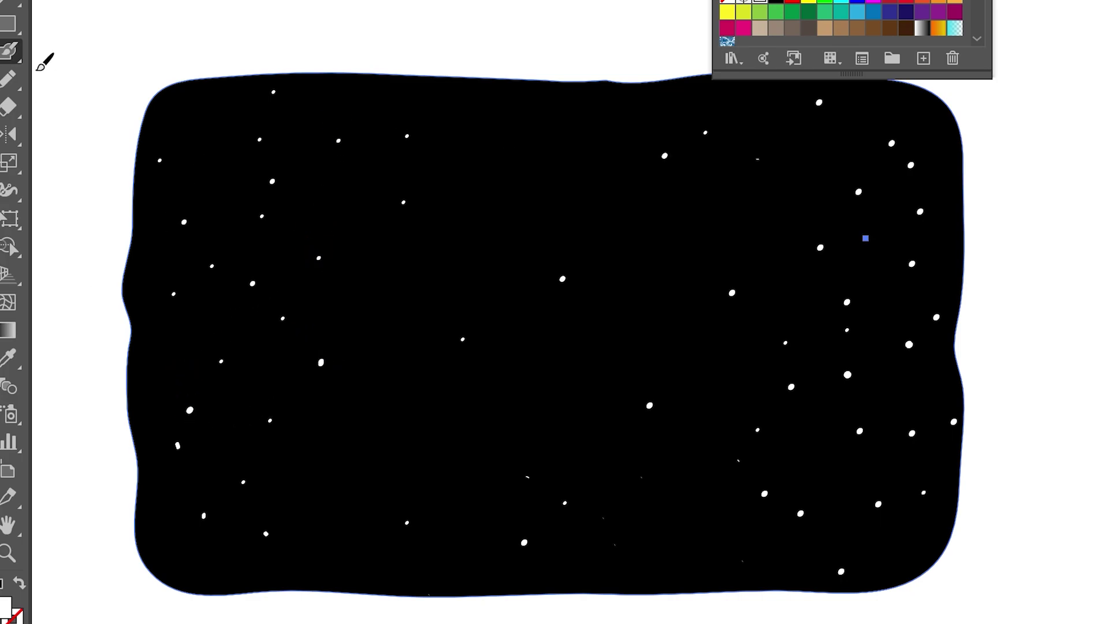
Rotate the Blob Brush tip angle to 131°.
{"action": "double_click", "coordinate": [10, 53]}
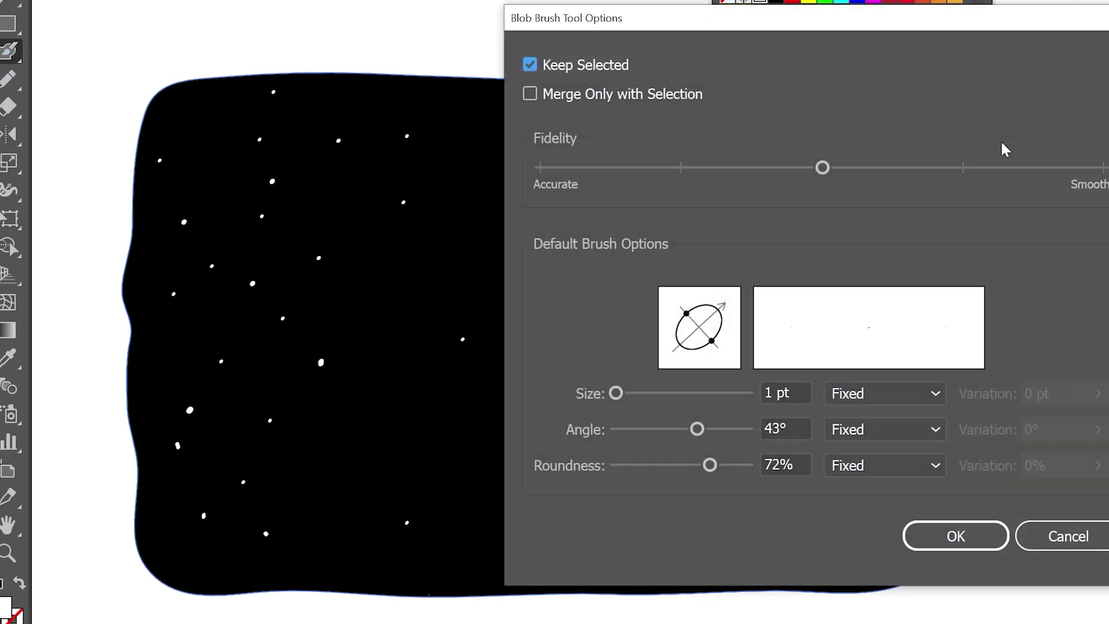
{"action": "left_click_drag", "start_coordinate": [722, 307], "coordinate": [672, 299]}
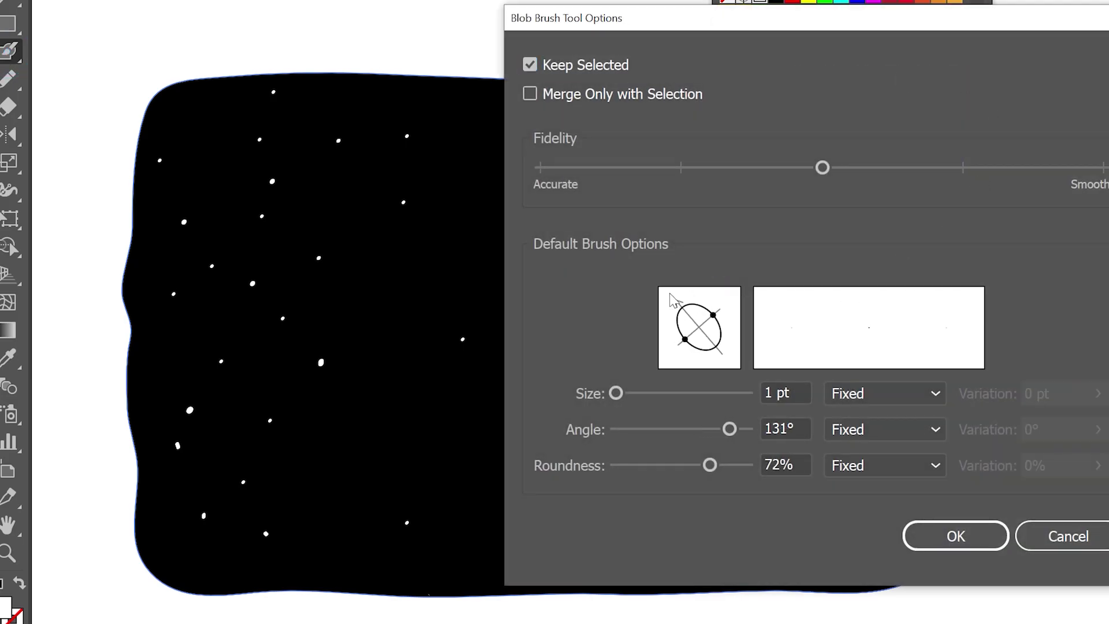
{"action": "left_click", "coordinate": [994, 550]}
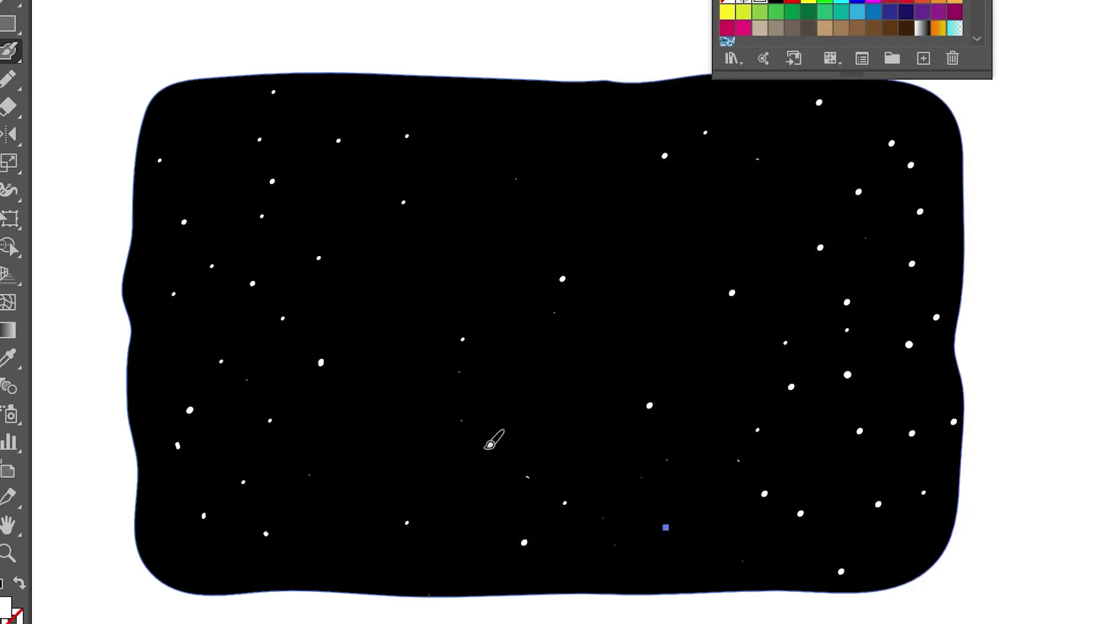
Paint tiny white specks across the middle and lower part of the black shape.
{"action": "left_click", "coordinate": [464, 212]}
{"action": "left_click", "coordinate": [587, 219]}
{"action": "left_click", "coordinate": [530, 113]}
{"action": "left_click", "coordinate": [698, 171]}
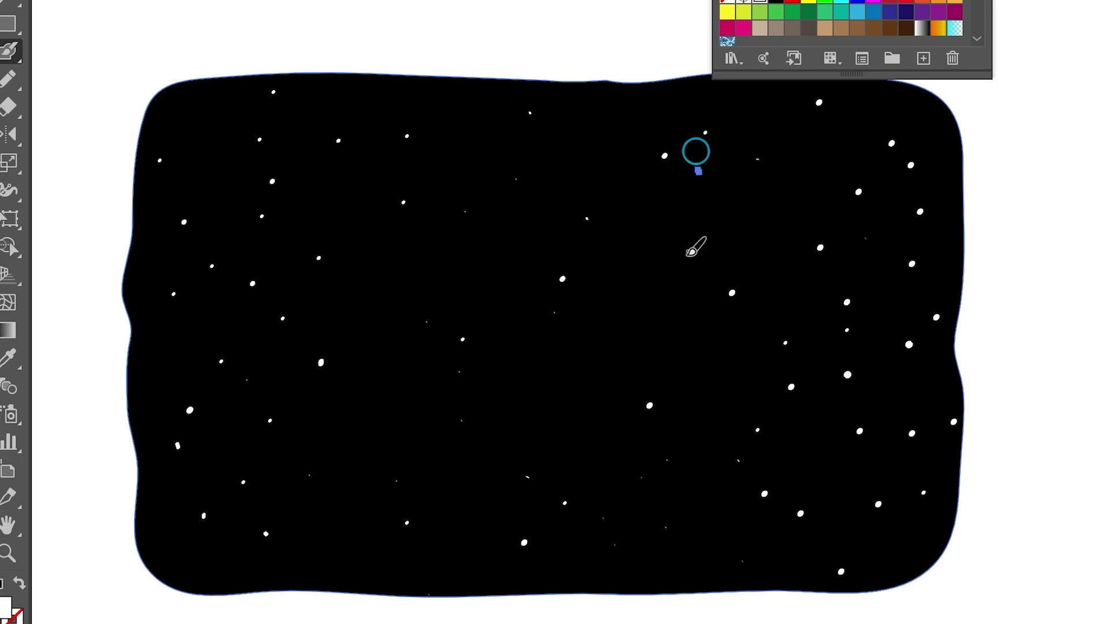
{"action": "left_click", "coordinate": [687, 256]}
{"action": "left_click", "coordinate": [652, 293]}
{"action": "left_click", "coordinate": [499, 405]}
{"action": "left_click", "coordinate": [704, 563]}
{"action": "left_click", "coordinate": [525, 543]}
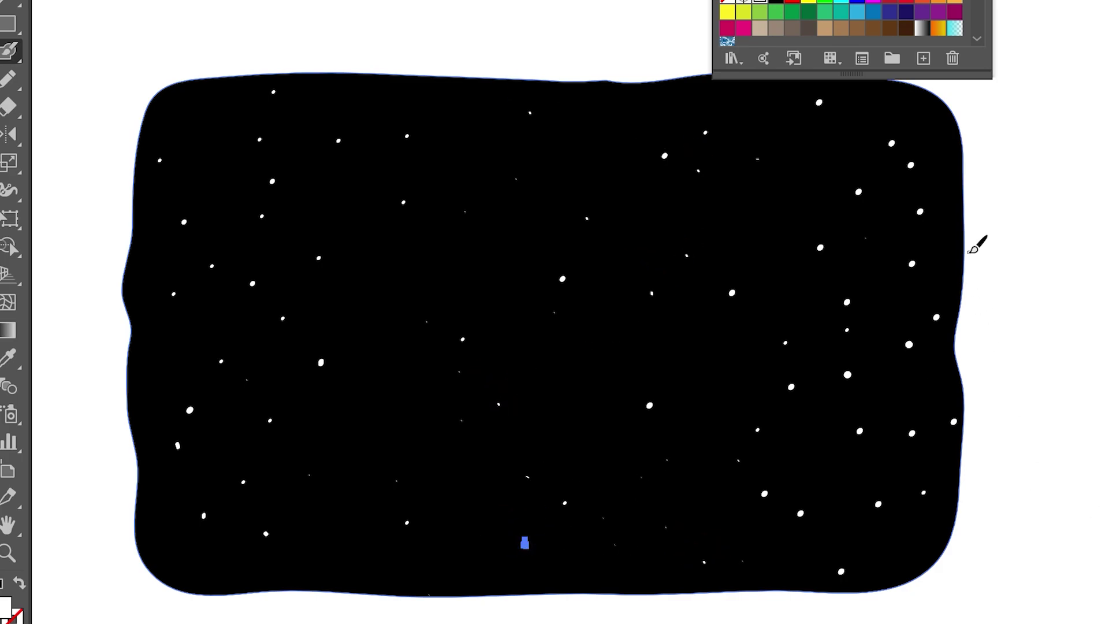
Switch to black and paint small dots outside the shape's right, bottom and lower-left edges.
{"action": "left_click", "coordinate": [777, 3]}
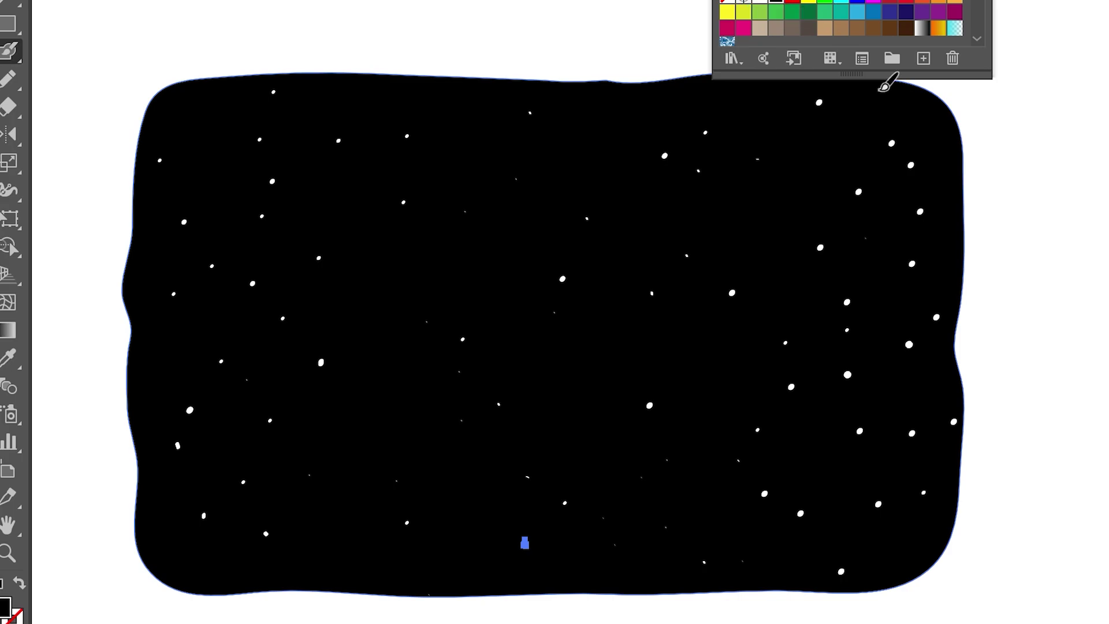
{"action": "left_click", "coordinate": [997, 167]}
{"action": "left_click", "coordinate": [1058, 244]}
{"action": "left_click", "coordinate": [1027, 342]}
{"action": "left_click", "coordinate": [1001, 265]}
{"action": "left_click", "coordinate": [1026, 370]}
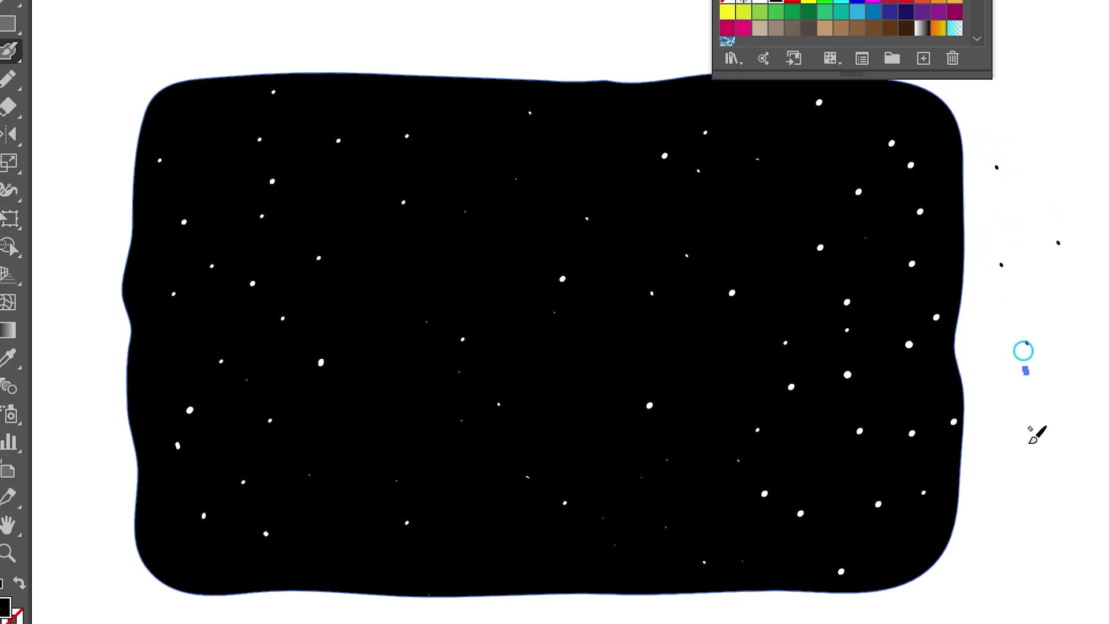
{"action": "left_click", "coordinate": [1003, 476]}
{"action": "left_click", "coordinate": [1002, 557]}
{"action": "left_click", "coordinate": [963, 610]}
{"action": "left_click", "coordinate": [790, 602]}
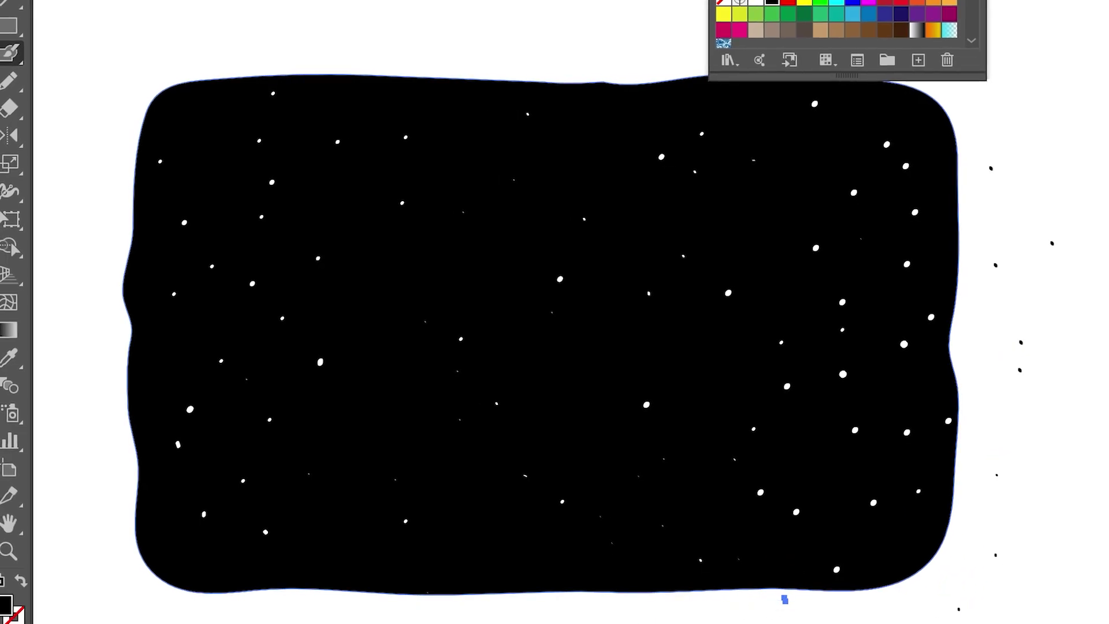
{"action": "left_click", "coordinate": [378, 621]}
{"action": "left_click", "coordinate": [135, 612]}
{"action": "left_click", "coordinate": [71, 511]}
{"action": "left_click", "coordinate": [75, 445]}
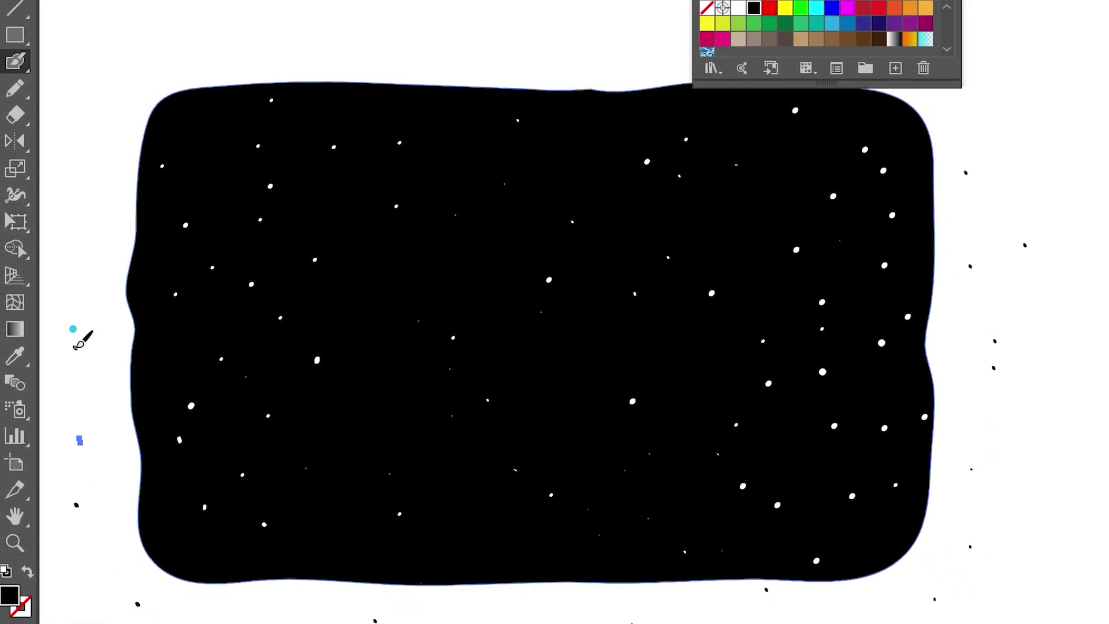
Add black dots up the left edge, along the top and around the top-right corner.
{"action": "left_click", "coordinate": [76, 347]}
{"action": "left_click", "coordinate": [97, 204]}
{"action": "left_click", "coordinate": [97, 163]}
{"action": "left_click", "coordinate": [109, 129]}
{"action": "left_click", "coordinate": [221, 9]}
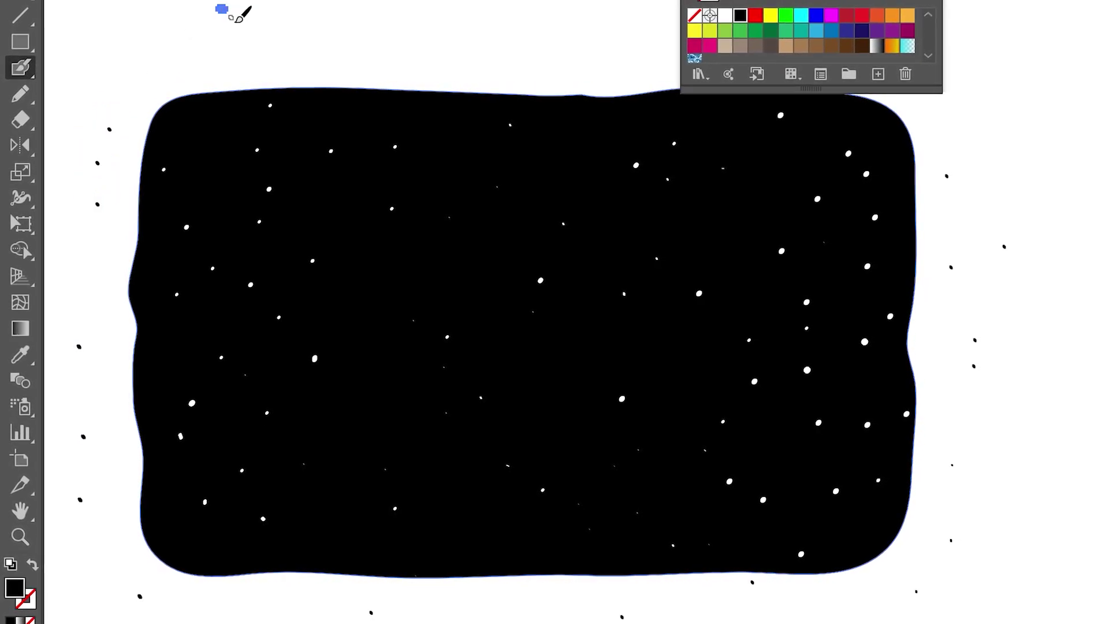
{"action": "left_click", "coordinate": [313, 51]}
{"action": "left_click", "coordinate": [428, 48]}
{"action": "left_click", "coordinate": [473, 63]}
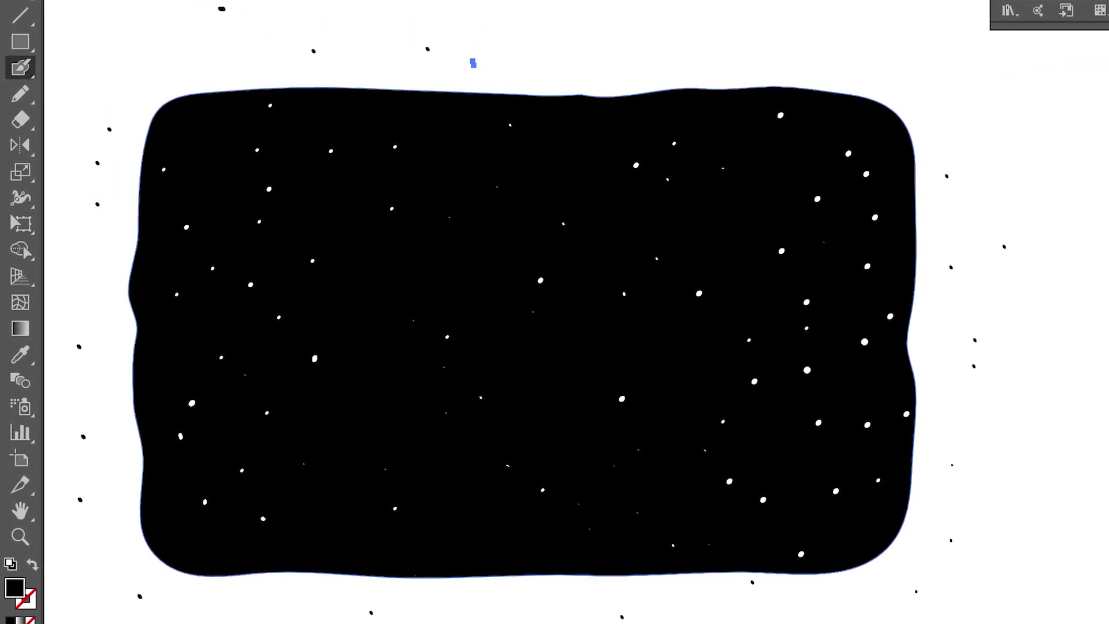
{"action": "left_click", "coordinate": [637, 51]}
{"action": "left_click", "coordinate": [523, 74]}
{"action": "left_click", "coordinate": [183, 70]}
{"action": "left_click", "coordinate": [729, 52]}
{"action": "left_click", "coordinate": [878, 38]}
{"action": "left_click", "coordinate": [907, 94]}
{"action": "left_click", "coordinate": [957, 118]}
{"action": "left_click", "coordinate": [255, 613]}
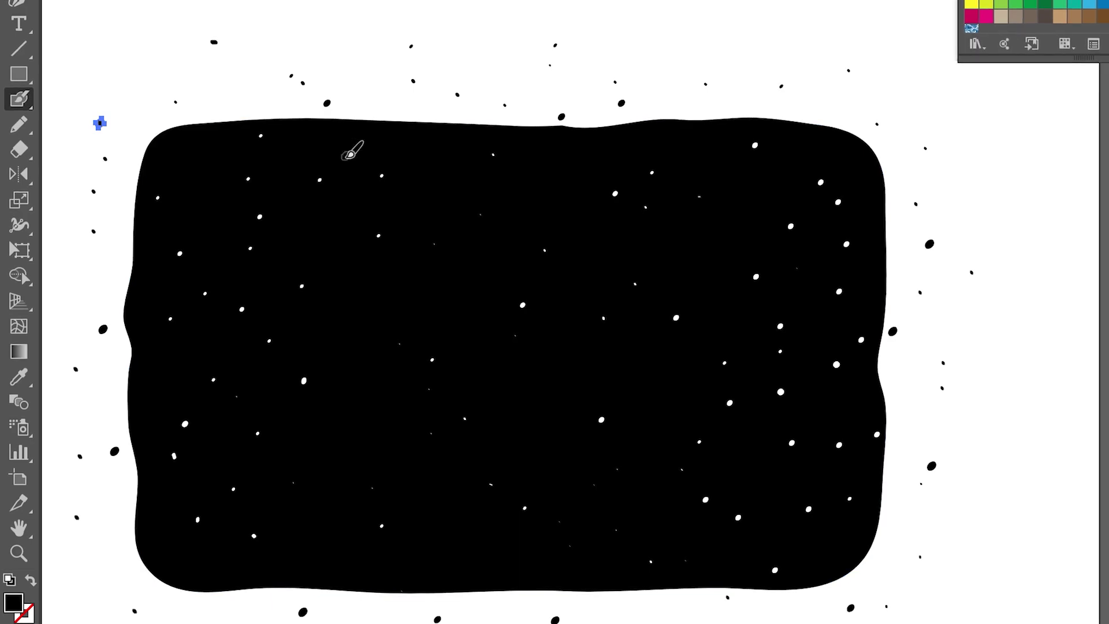
{"action": "left_click_drag", "start_coordinate": [328, 27], "coordinate": [349, 23]}
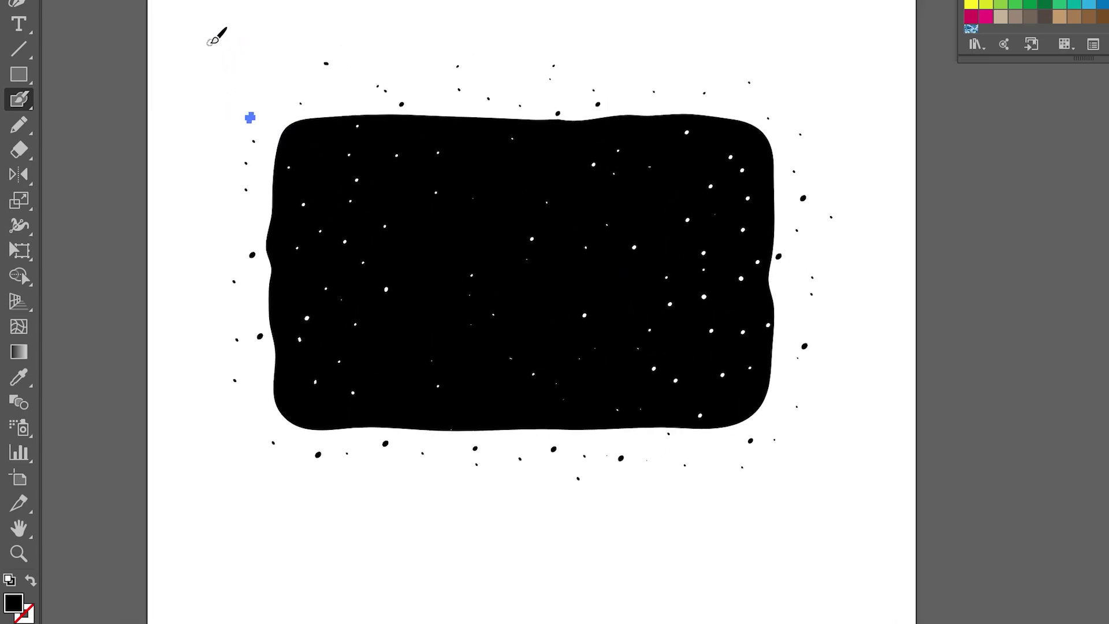
{"action": "key", "text": "ctrl"}
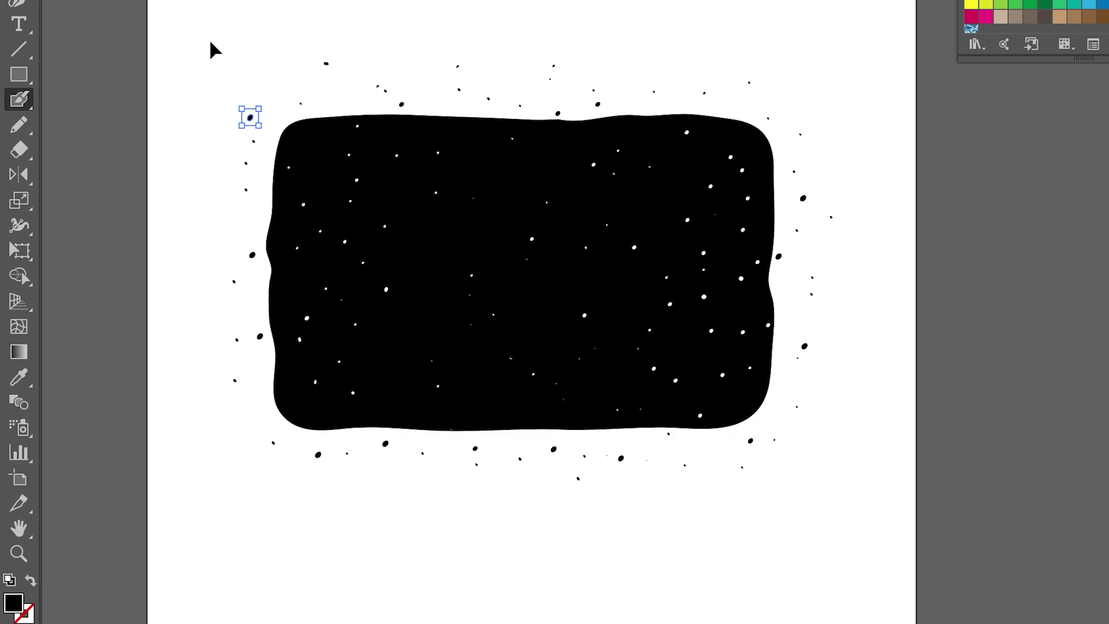
Select all the artwork and group the black shape with all its dots.
{"action": "key", "text": "ctrl+a"}
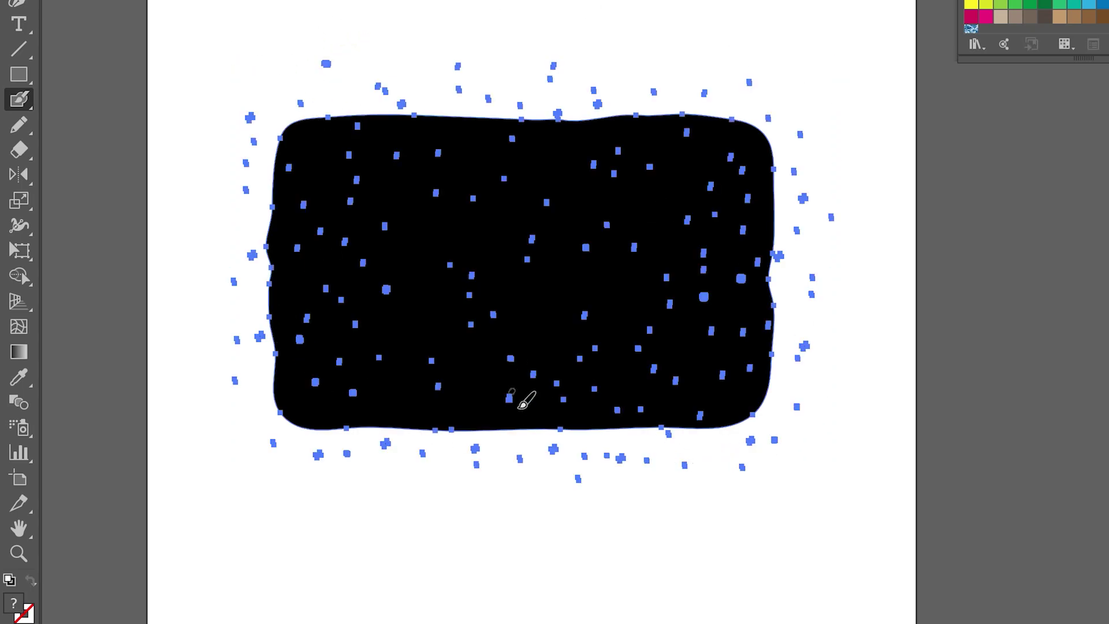
{"action": "right_click", "coordinate": [551, 174]}
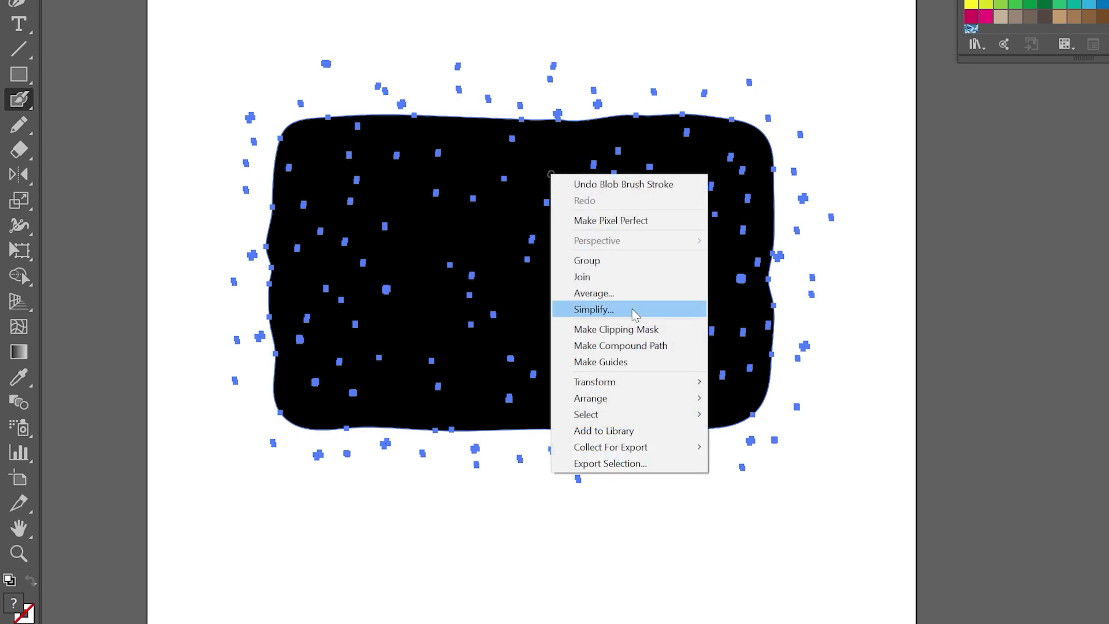
{"action": "left_click", "coordinate": [601, 260]}
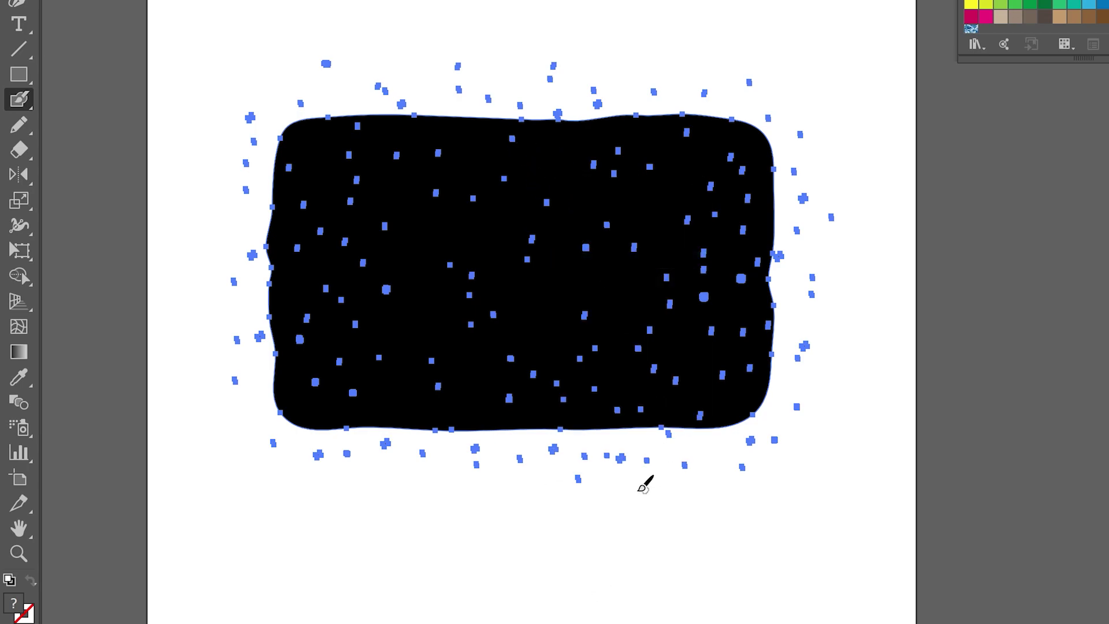
Test-move the group, undo it back to its original position, and deselect it.
{"action": "key", "text": "v"}
{"action": "left_click_drag", "start_coordinate": [685, 335], "coordinate": [841, 532]}
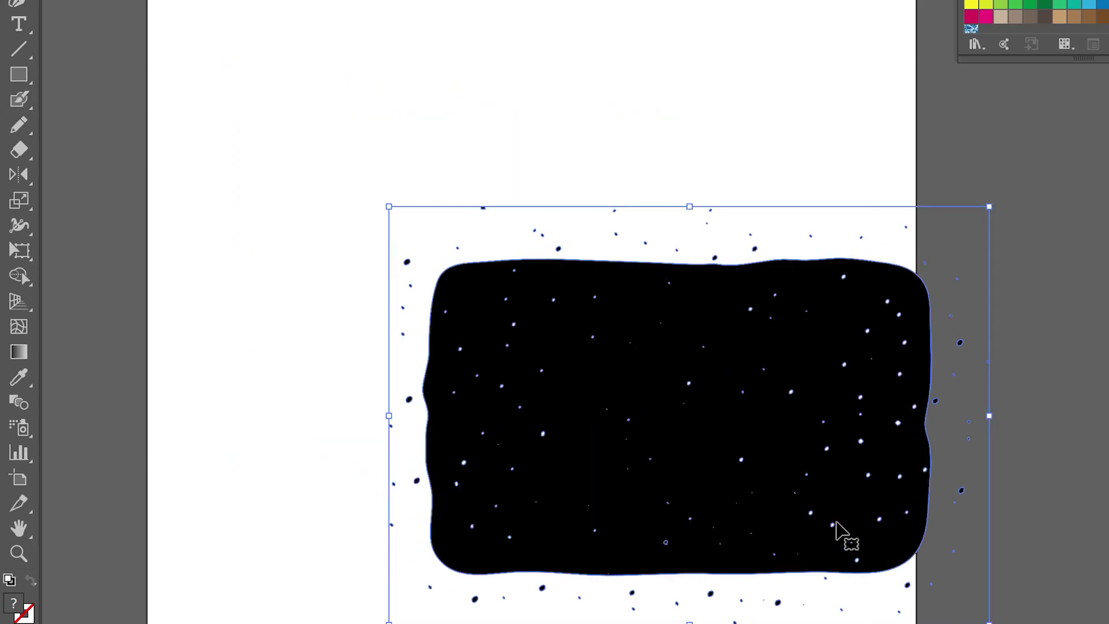
{"action": "mouse_move", "coordinate": [771, 456]}
{"action": "left_mouse_down"}
{"action": "mouse_move", "coordinate": [649, 322]}
{"action": "mouse_move", "coordinate": [543, 327]}
{"action": "left_mouse_up"}
{"action": "key", "text": "ctrl+z"}
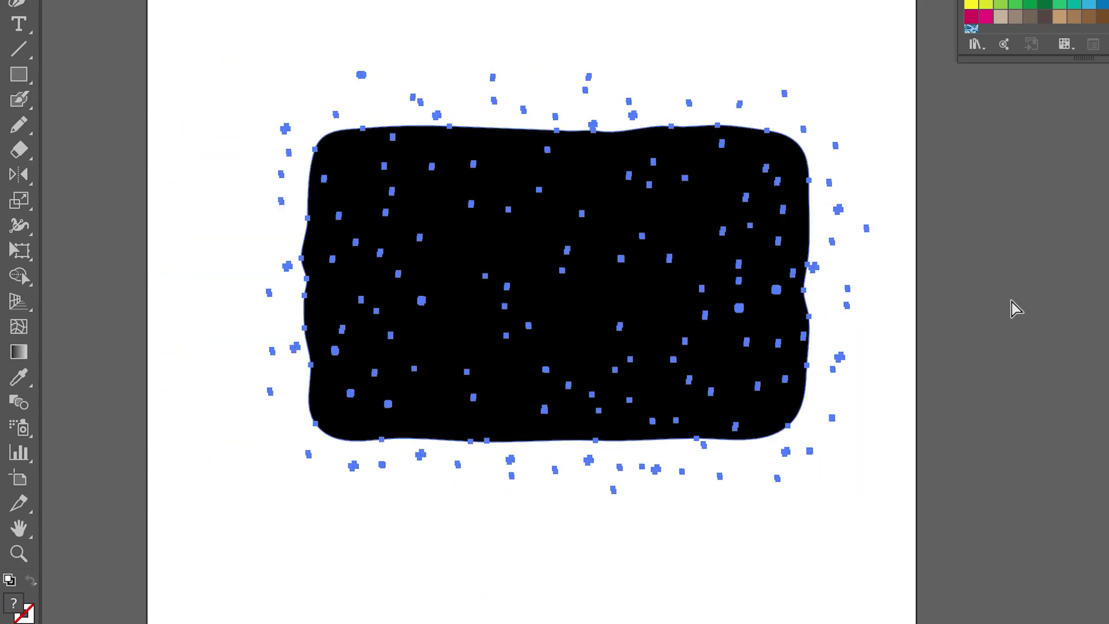
{"action": "key", "text": "ctrl+z"}
{"action": "key", "text": "ctrl+shift+a"}
{"action": "key", "text": "shift+b"}
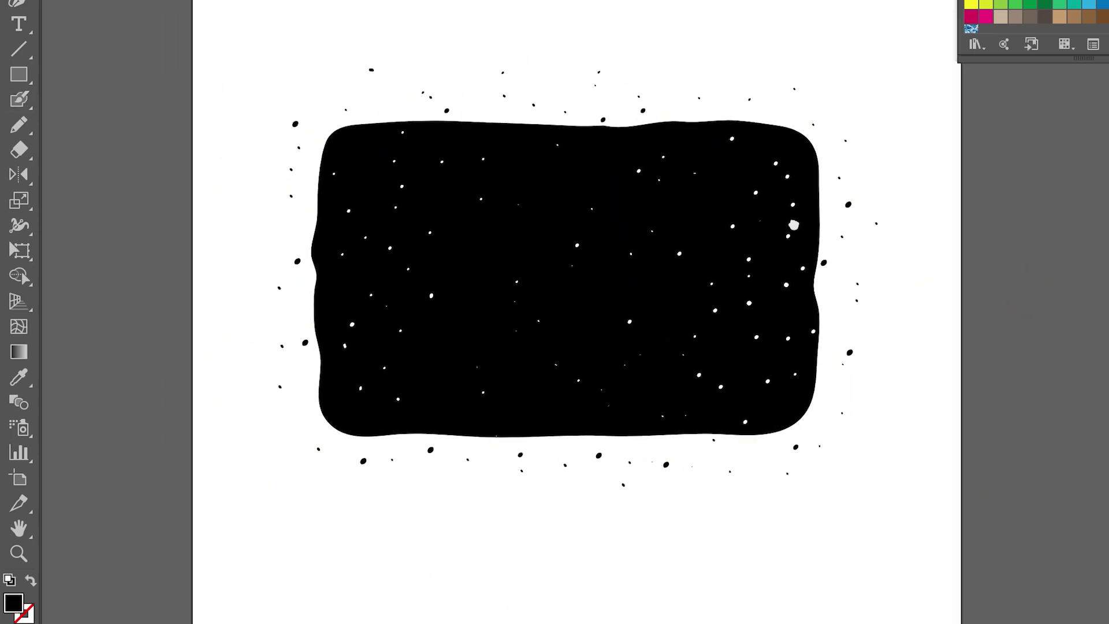
{"action": "left_click_drag", "start_coordinate": [705, 215], "coordinate": [659, 234]}
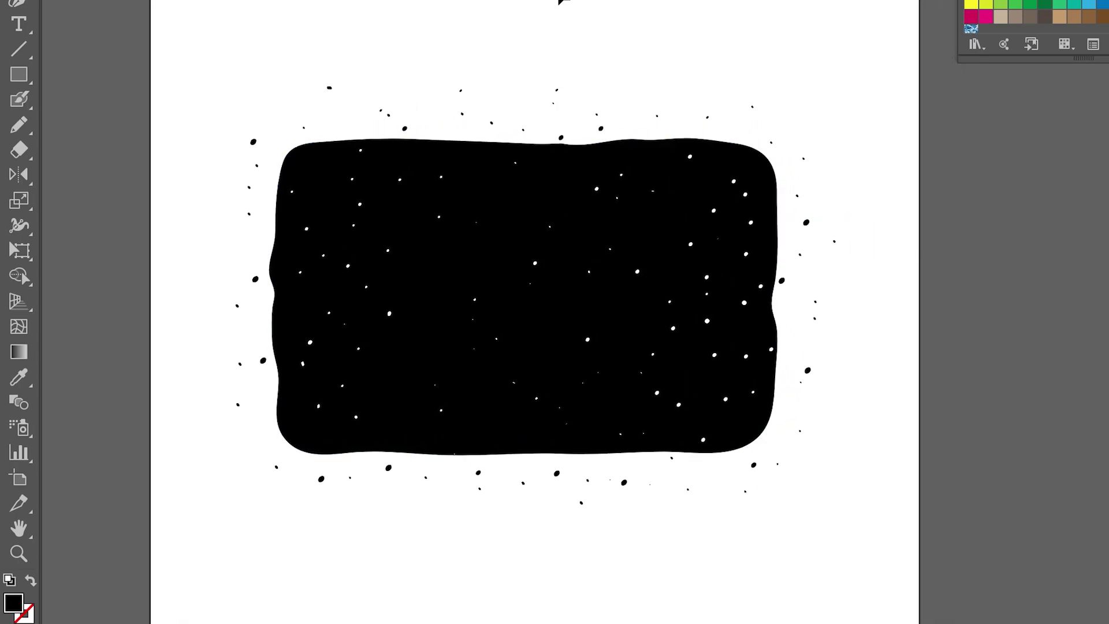
{"action": "key", "text": "t"}
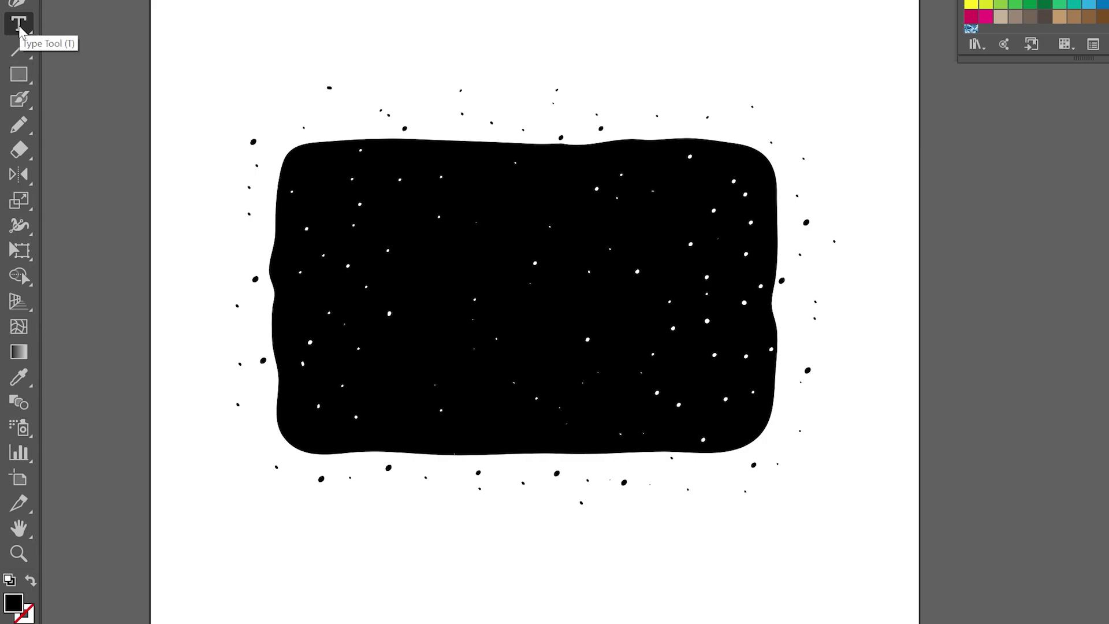
Place a 'Lorem ipsum' placeholder text line above the speckled shape and show the Character panel.
{"action": "left_click_drag", "start_coordinate": [509, 37], "coordinate": [511, 44]}
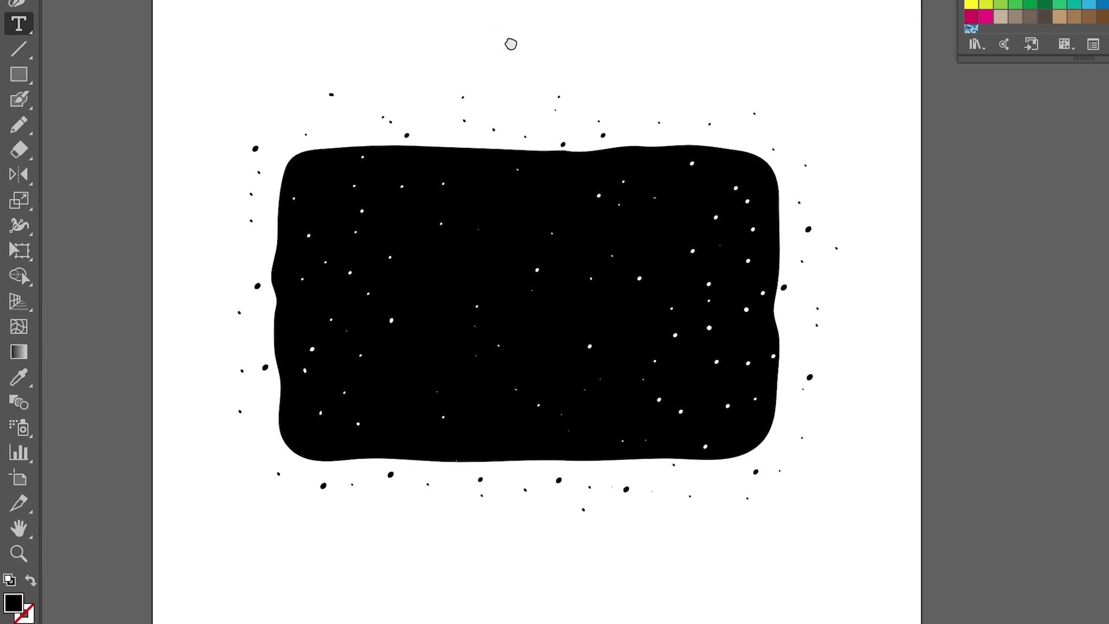
{"action": "key", "text": "Tab"}
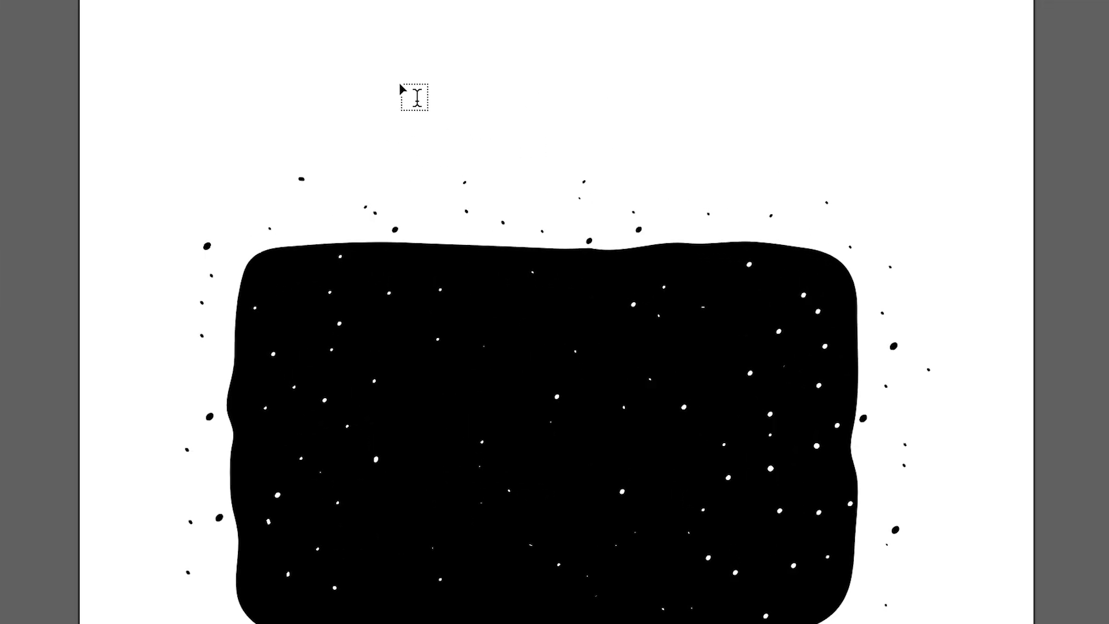
{"action": "left_click", "coordinate": [401, 86]}
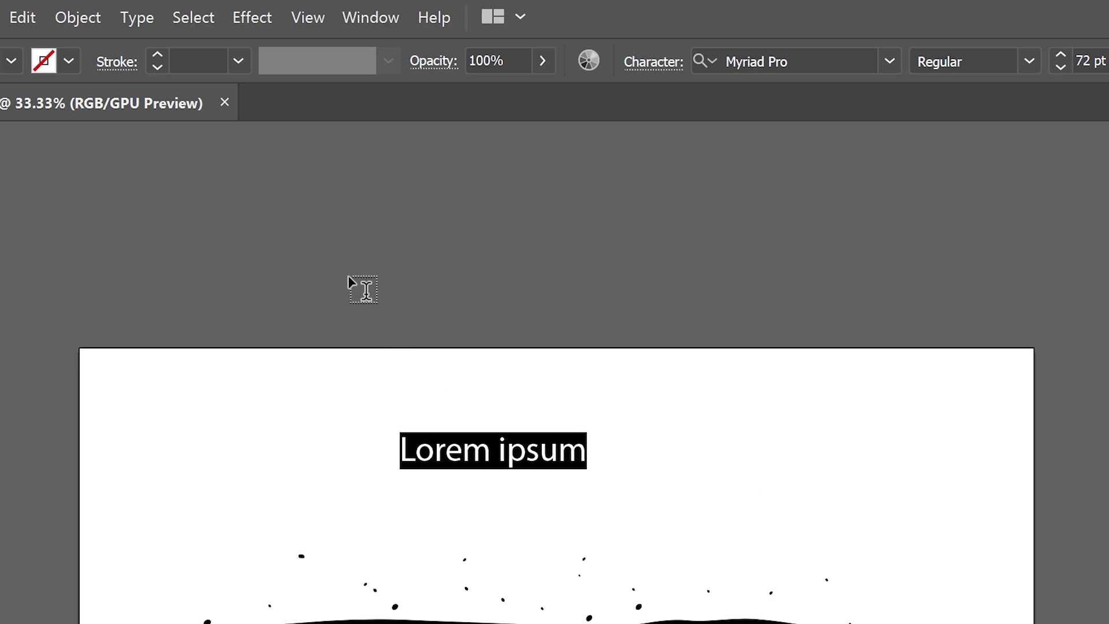
{"action": "key", "text": "Escape"}
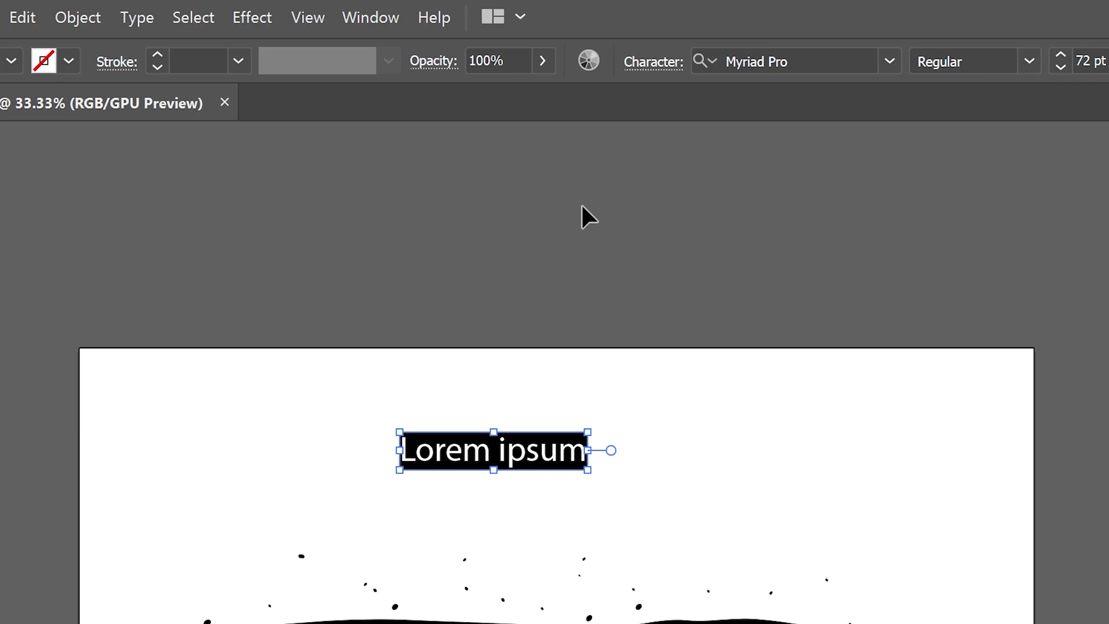
{"action": "key", "text": "ctrl+t"}
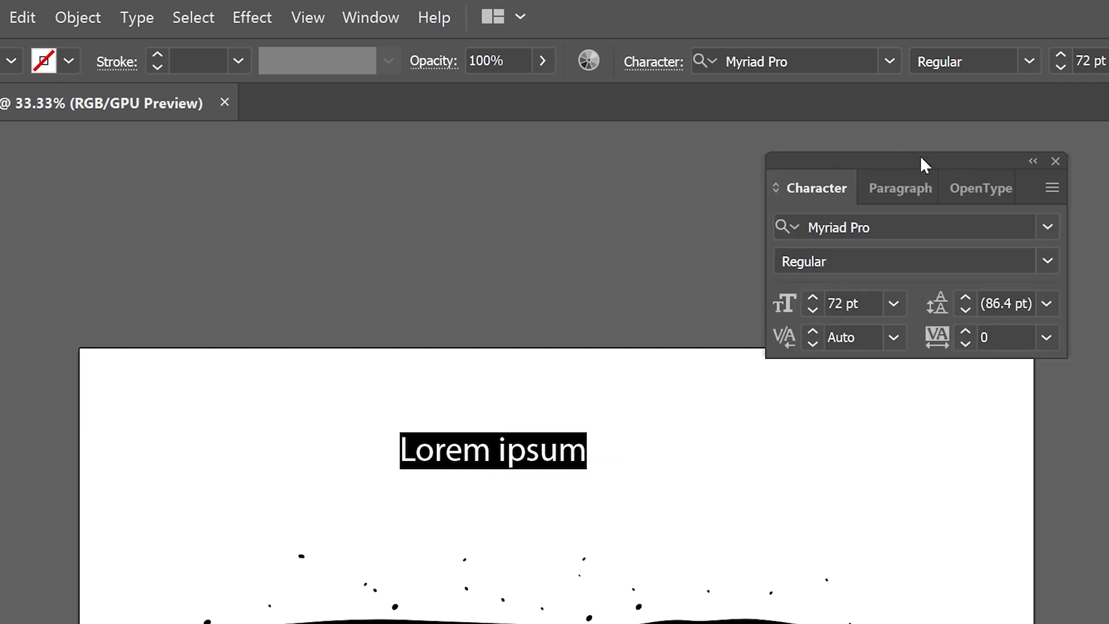
Browse the Character panel's font lists, leaving the font unchanged as Myriad Pro.
{"action": "left_click_drag", "start_coordinate": [919, 160], "coordinate": [906, 267]}
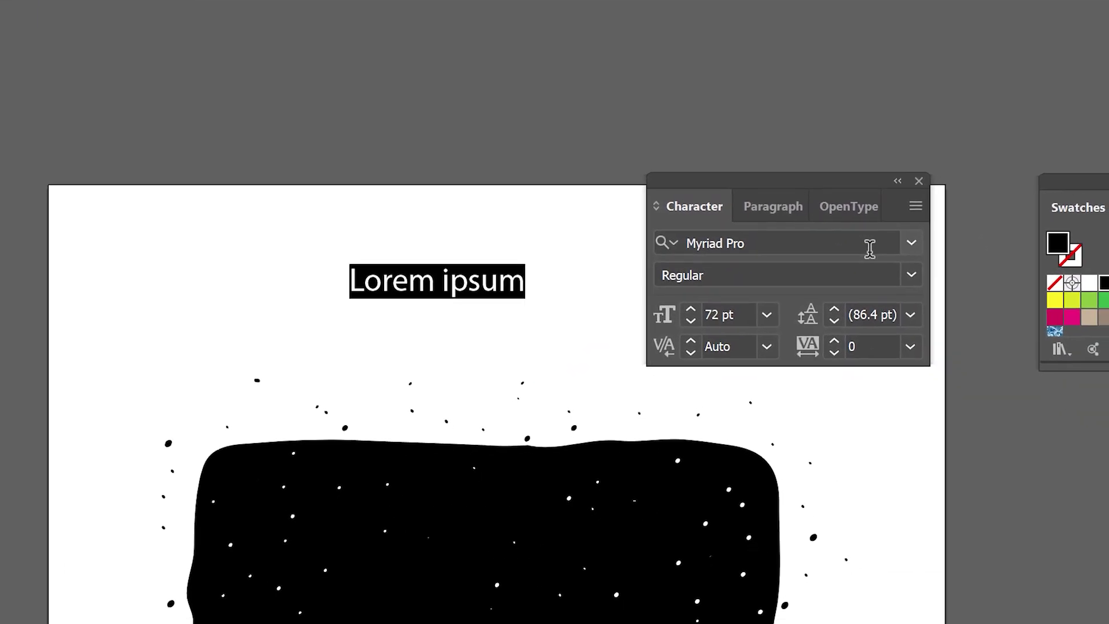
{"action": "left_click", "coordinate": [866, 245]}
{"action": "left_click", "coordinate": [886, 191]}
{"action": "left_click", "coordinate": [886, 190]}
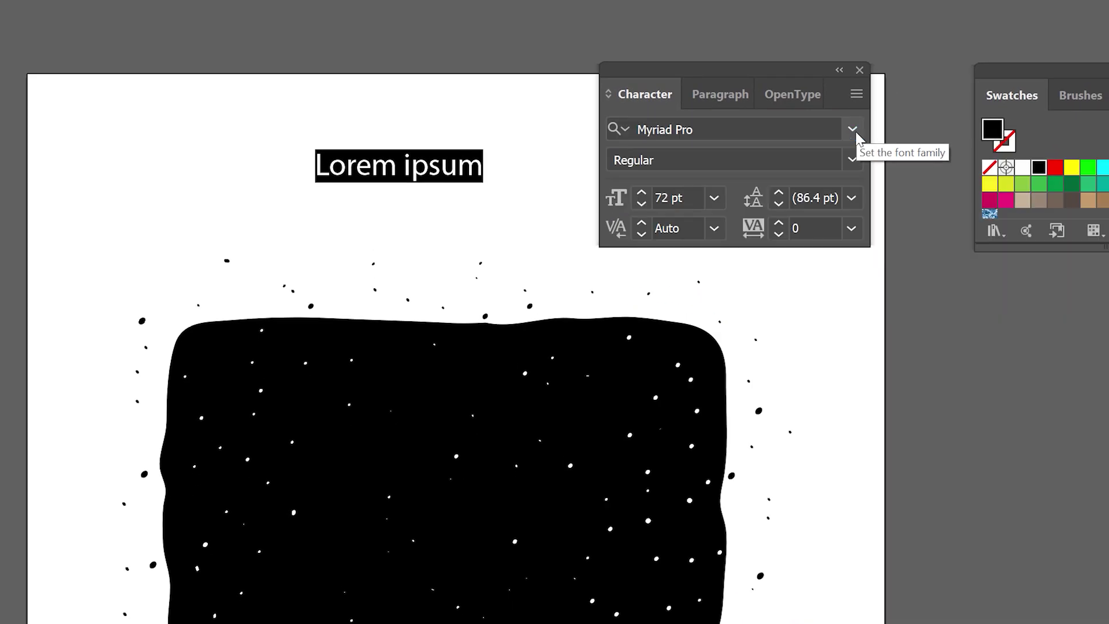
{"action": "left_click", "coordinate": [850, 173]}
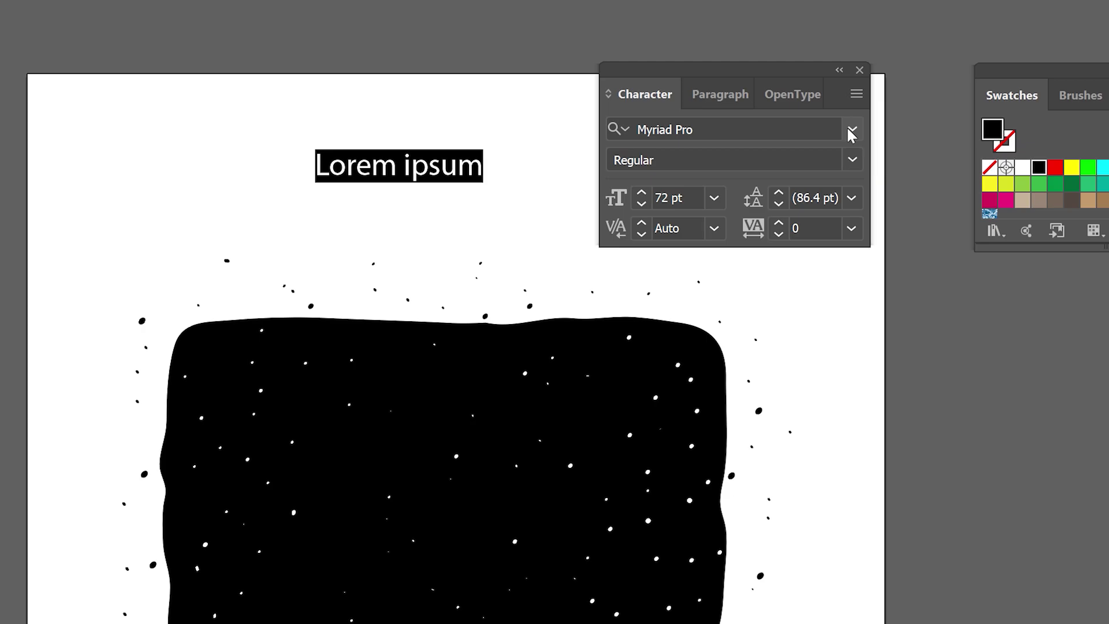
{"action": "left_click", "coordinate": [853, 130]}
{"action": "key", "text": "Escape"}
Replace the placeholder with 'Trick', 'or', 'Treat' on three stacked lines.
{"action": "type", "text": "Tr"}
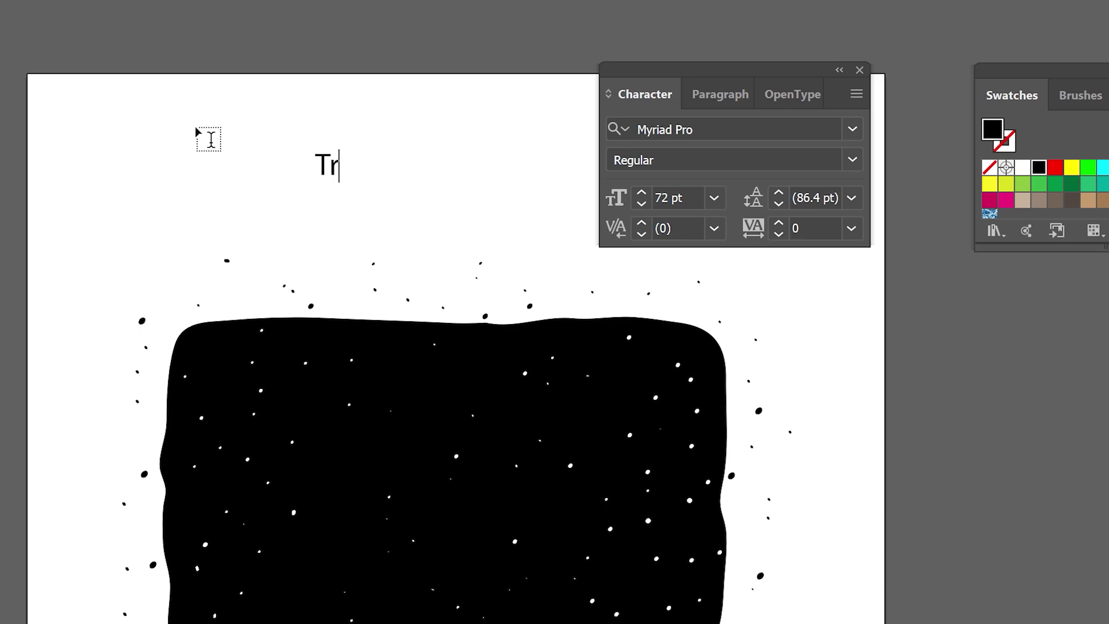
{"action": "type", "text": "ick"}
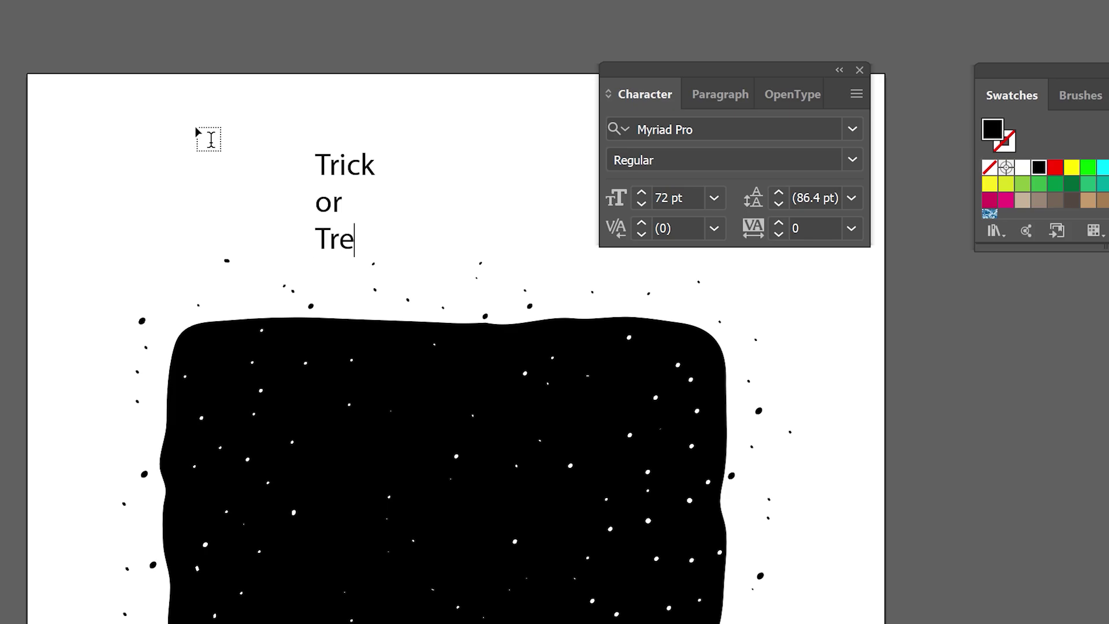
{"action": "type", "text": "at"}
{"action": "key", "text": "Escape"}
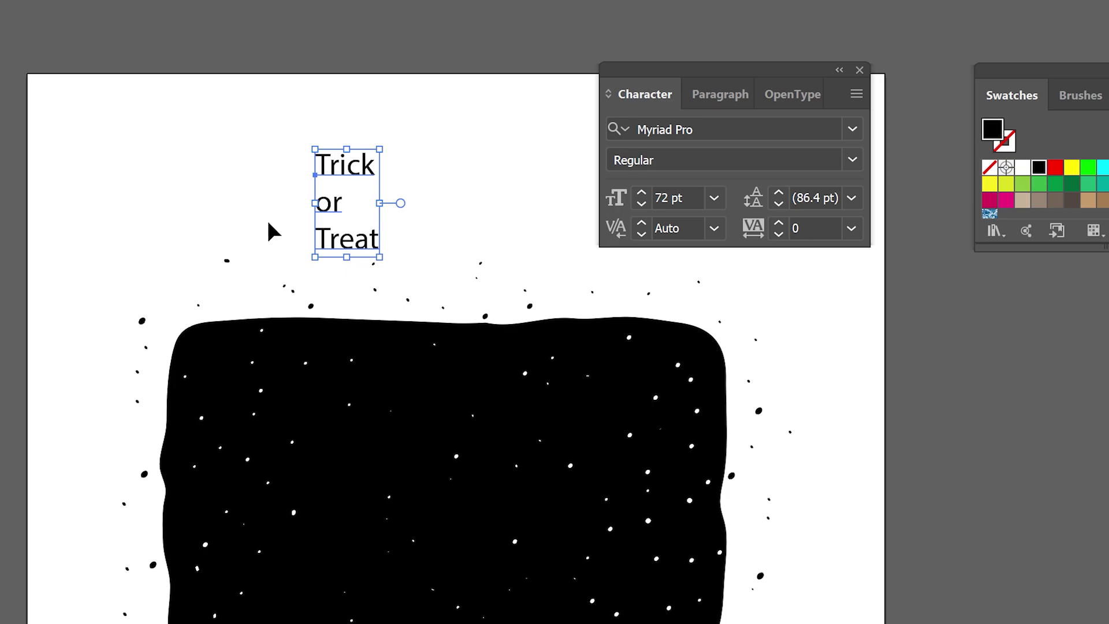
Center-align the lines of the Trick or Treat text.
{"action": "left_click", "coordinate": [716, 98]}
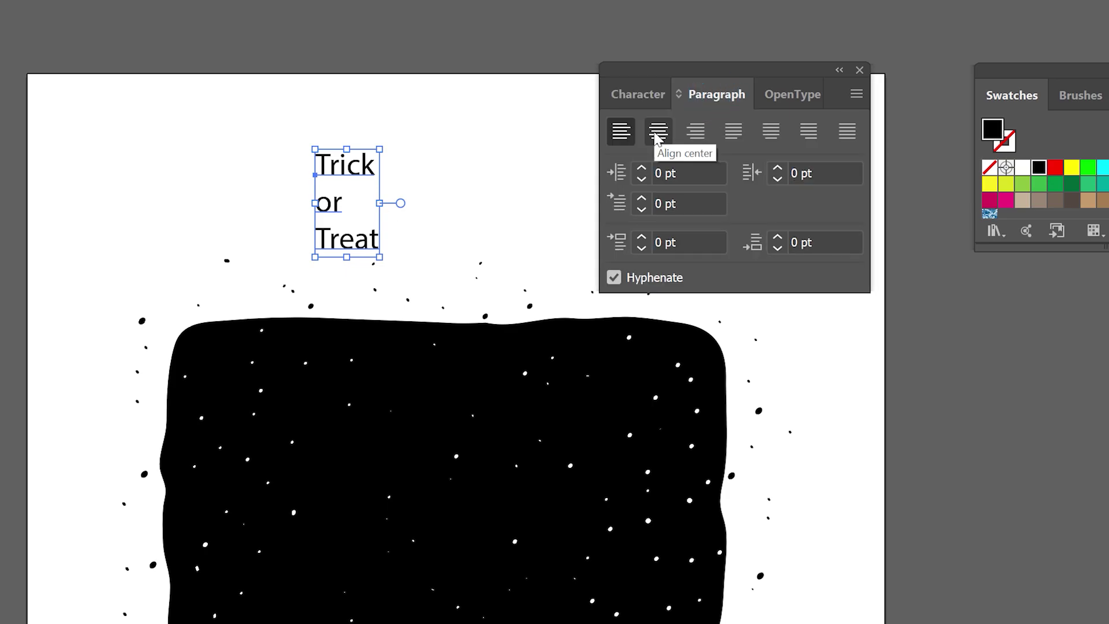
{"action": "left_click", "coordinate": [657, 136]}
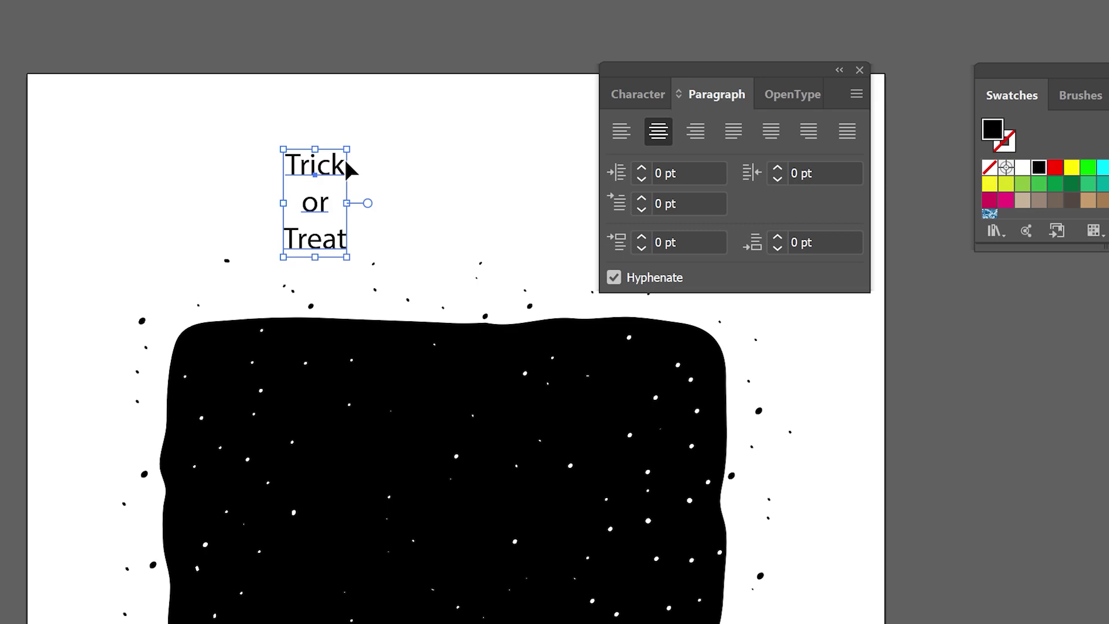
{"action": "left_click", "coordinate": [618, 132]}
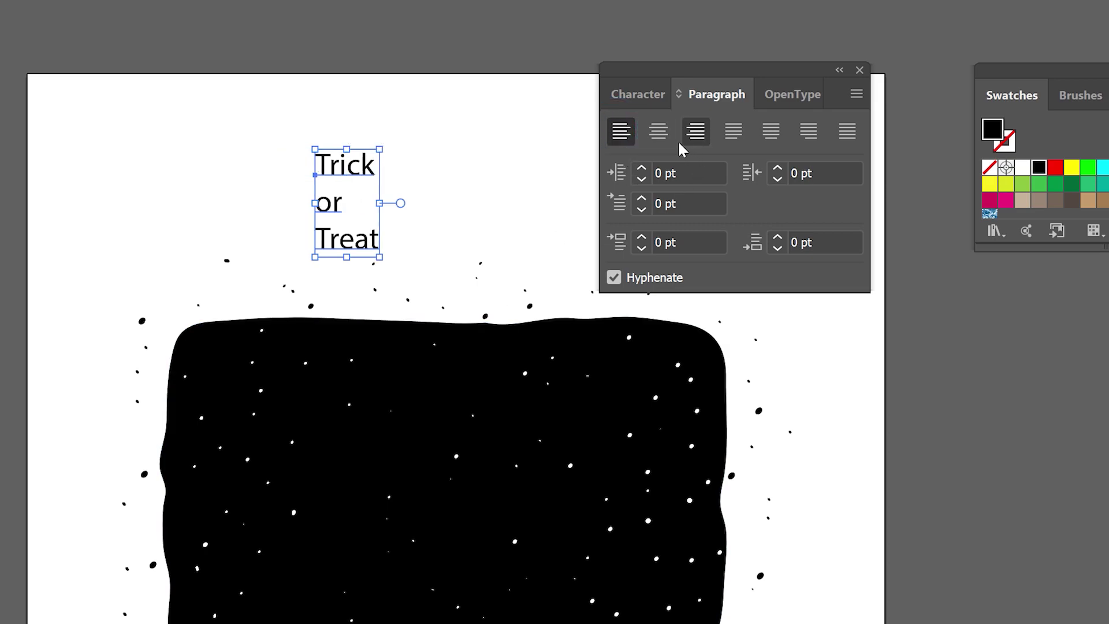
{"action": "left_click", "coordinate": [662, 134]}
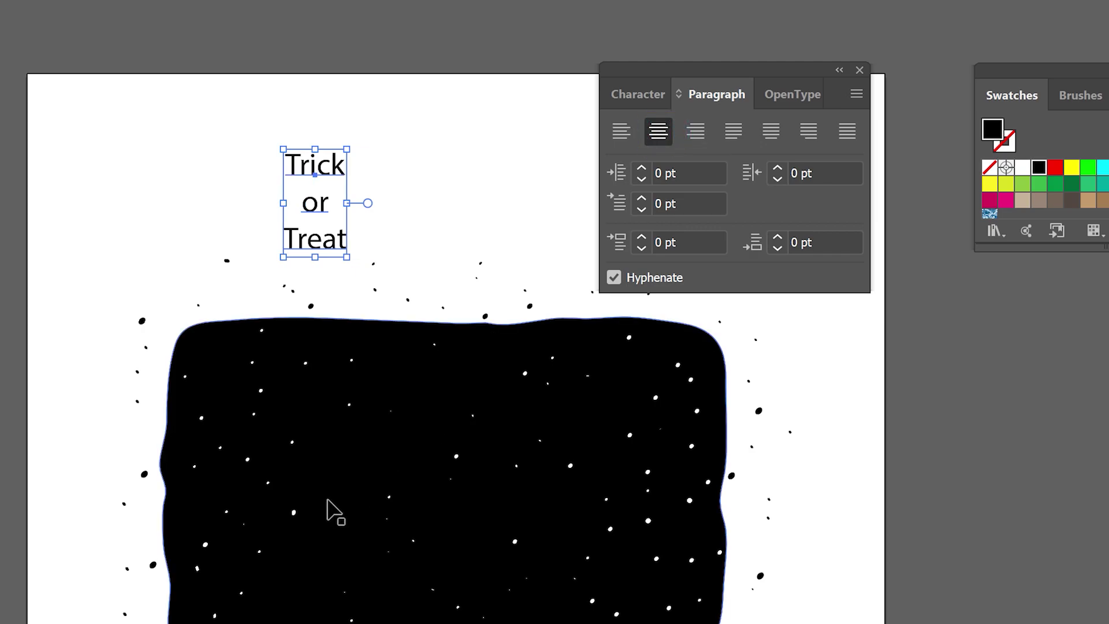
Enlarge the text proportionally, move it onto the black rounded shape, and fill it white.
{"action": "key", "text": "ctrl+t"}
{"action": "left_click_drag", "start_coordinate": [346, 149], "coordinate": [419, 54]}
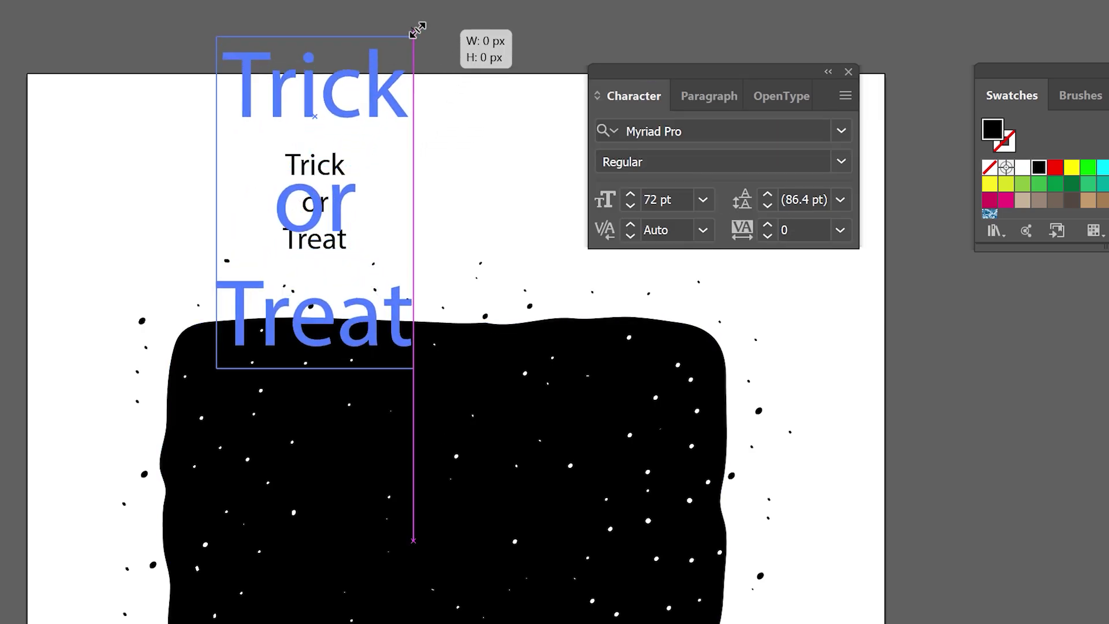
{"action": "left_click_drag", "start_coordinate": [358, 94], "coordinate": [475, 407]}
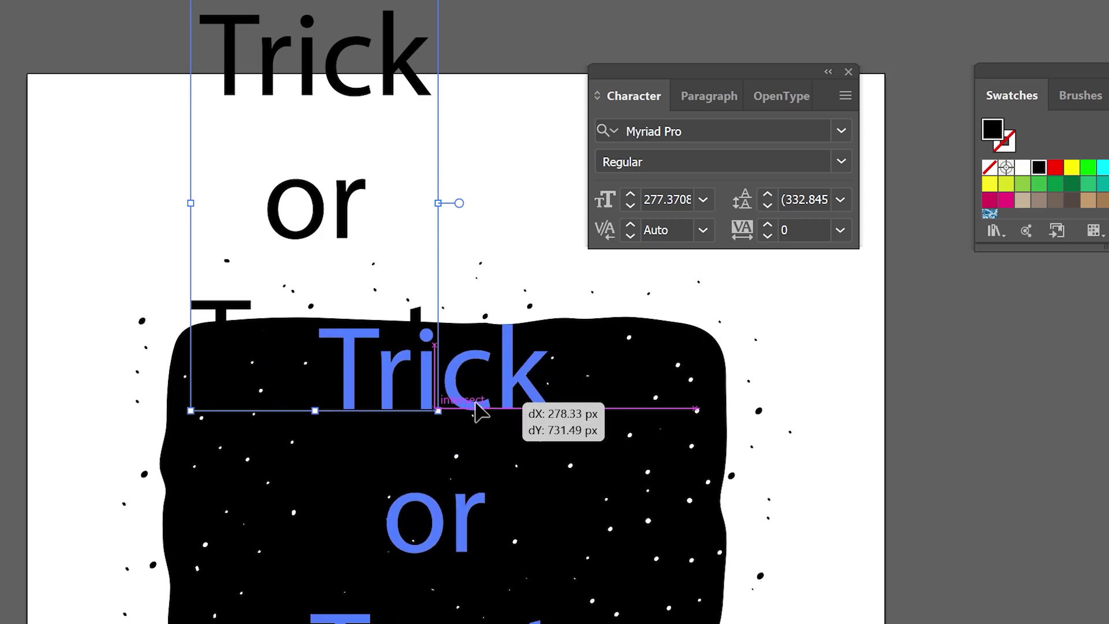
{"action": "left_click", "coordinate": [1023, 167]}
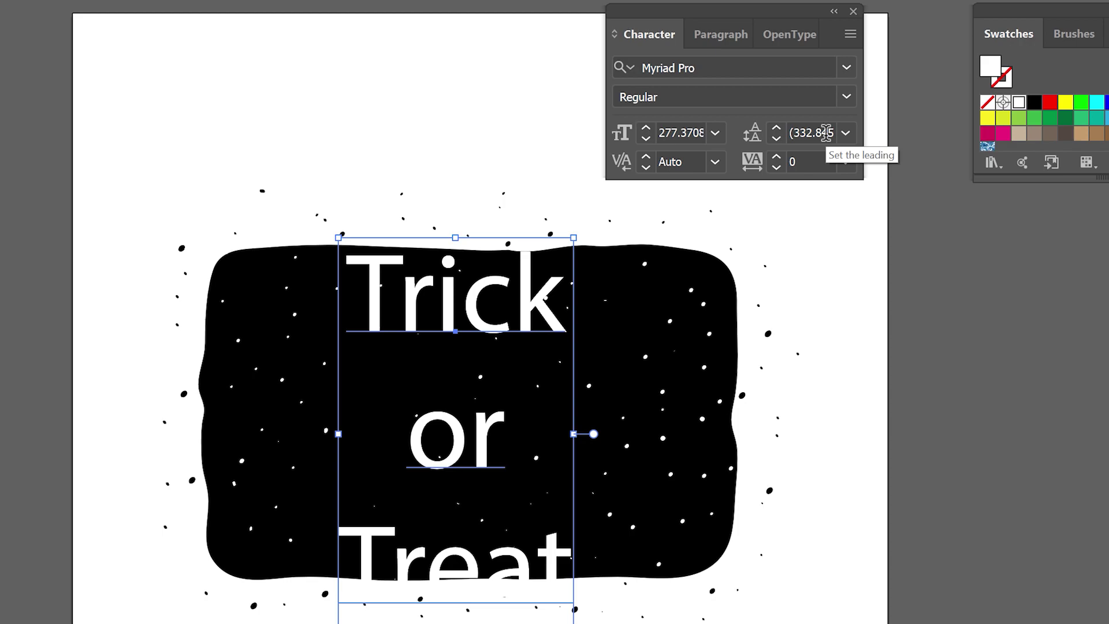
Tighten the line spacing to about 221 pt.
{"action": "left_click", "coordinate": [826, 133]}
{"action": "type", "text": "295"}
{"action": "key", "text": "Return"}
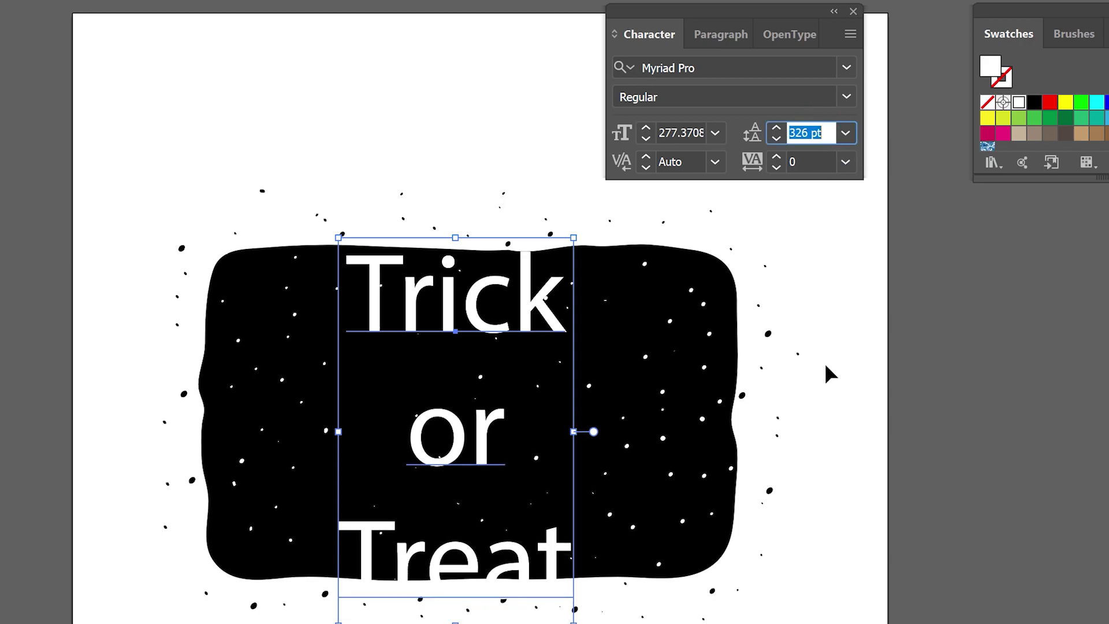
{"action": "key", "text": "Down"}
{"action": "key", "text": "Down"}
{"action": "key", "text": "Down"}
{"action": "key", "text": "Down"}
{"action": "key", "text": "Down"}
{"action": "key", "text": "Down"}
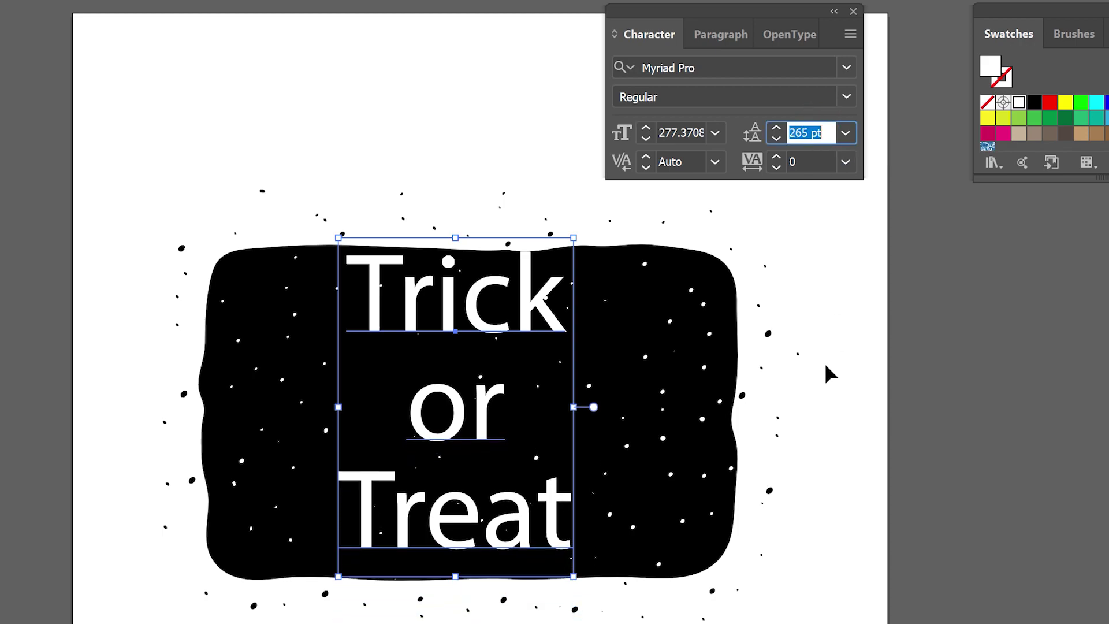
{"action": "key", "text": "Down"}
{"action": "key", "text": "Down"}
{"action": "key", "text": "Down"}
{"action": "key", "text": "Down"}
{"action": "key", "text": "Down"}
{"action": "key", "text": "Down"}
{"action": "key", "text": "Down"}
{"action": "key", "text": "Down"}
{"action": "key", "text": "Down"}
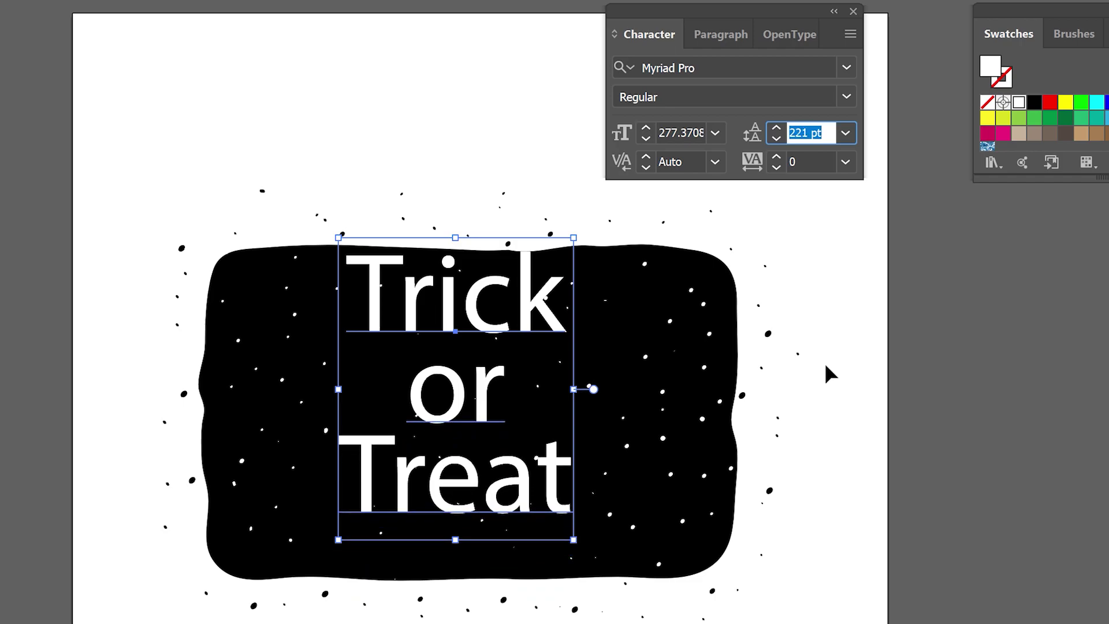
{"action": "left_click", "coordinate": [847, 67]}
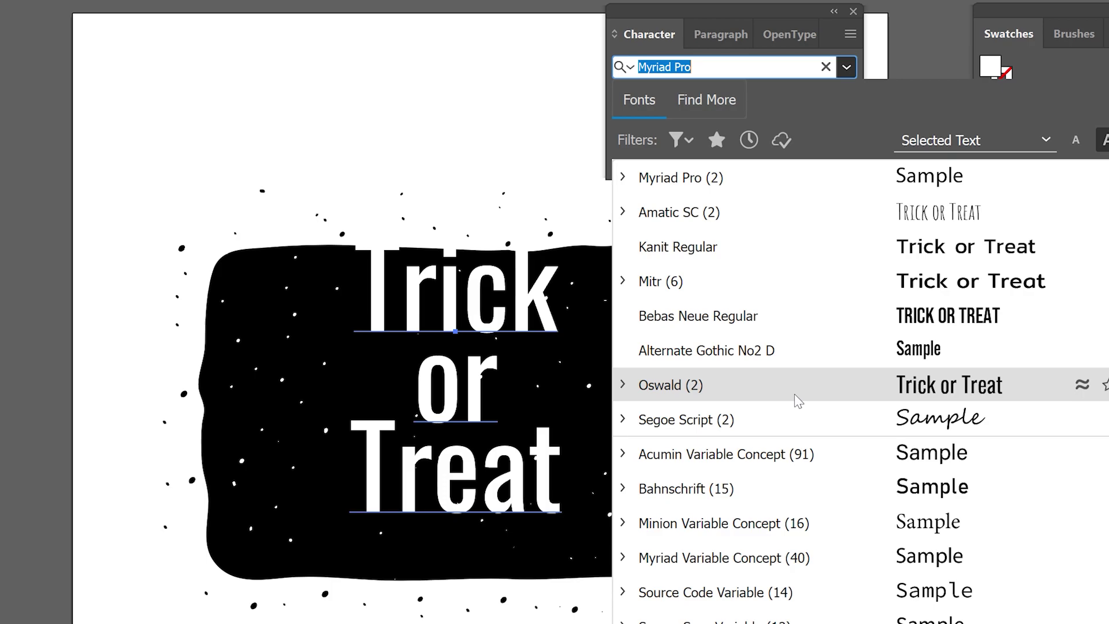
Scroll through the font previews and apply Amatic SC Bold to the Trick or Treat lettering.
{"action": "scroll", "coordinate": [799, 400], "scroll_direction": "down", "scroll_amount": 4}
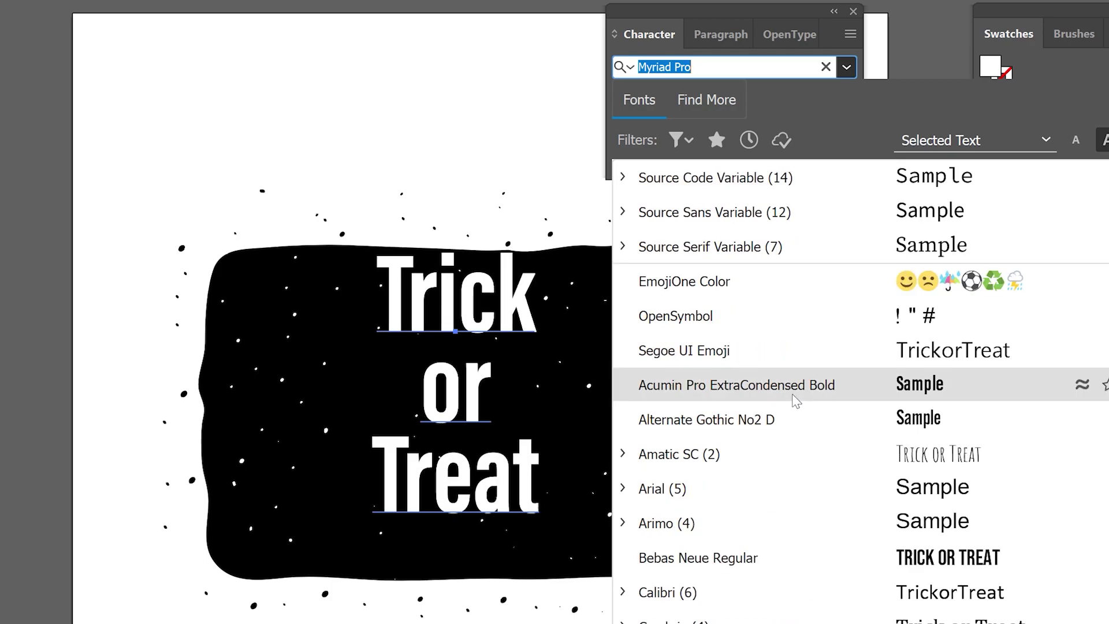
{"action": "scroll", "coordinate": [796, 401], "scroll_direction": "down", "scroll_amount": 5}
{"action": "scroll", "coordinate": [790, 401], "scroll_direction": "down", "scroll_amount": 5}
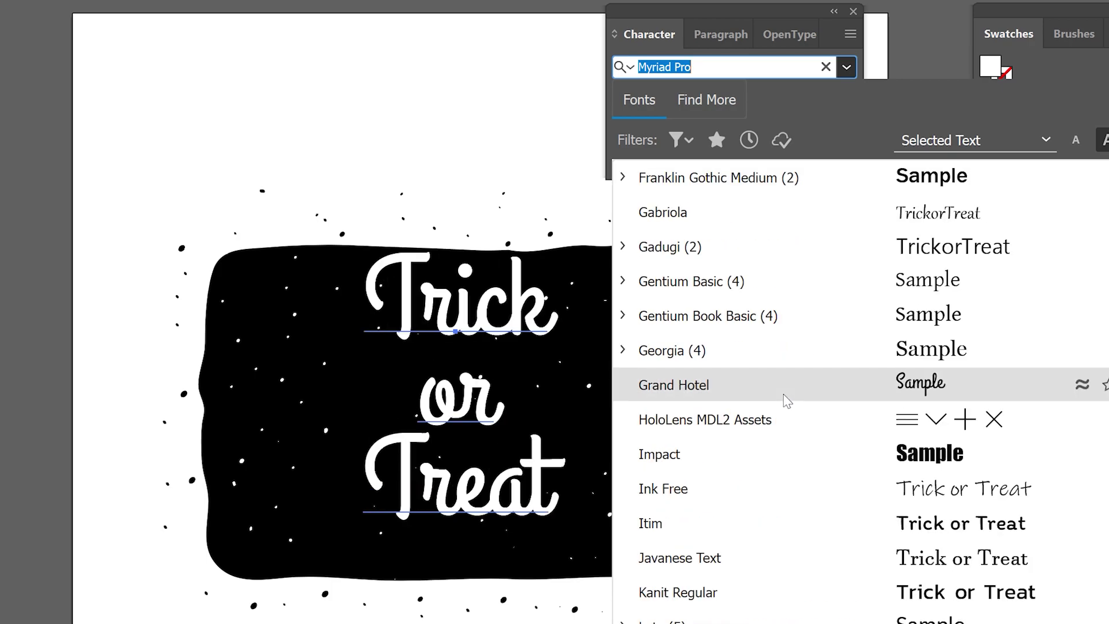
{"action": "scroll", "coordinate": [784, 395], "scroll_direction": "down", "scroll_amount": 5}
{"action": "scroll", "coordinate": [783, 396], "scroll_direction": "down", "scroll_amount": 5}
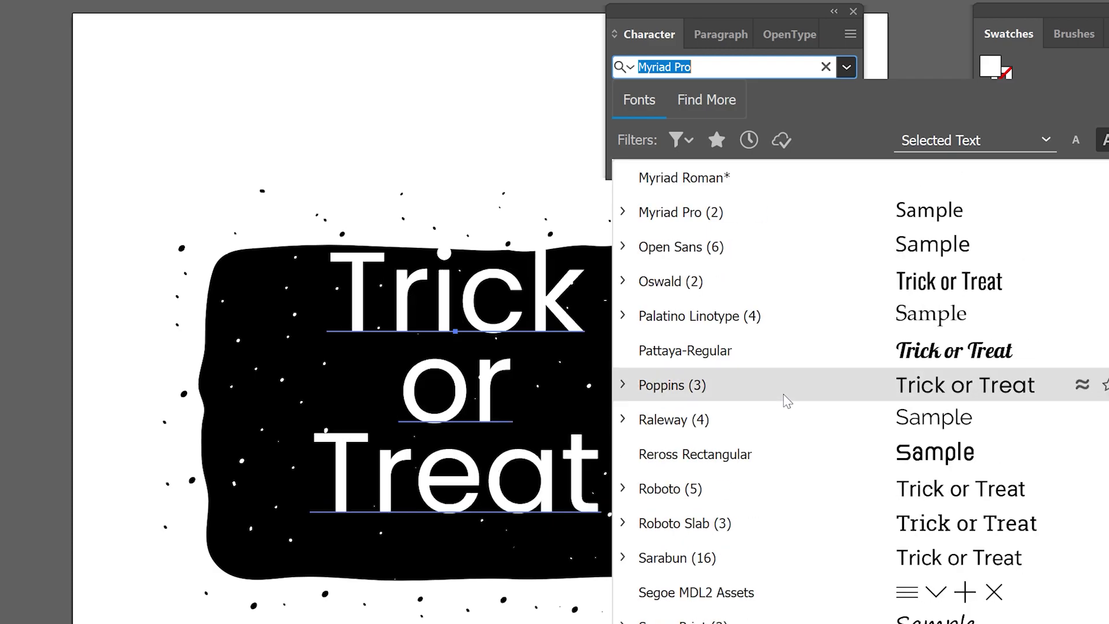
{"action": "scroll", "coordinate": [782, 400], "scroll_direction": "down", "scroll_amount": 5}
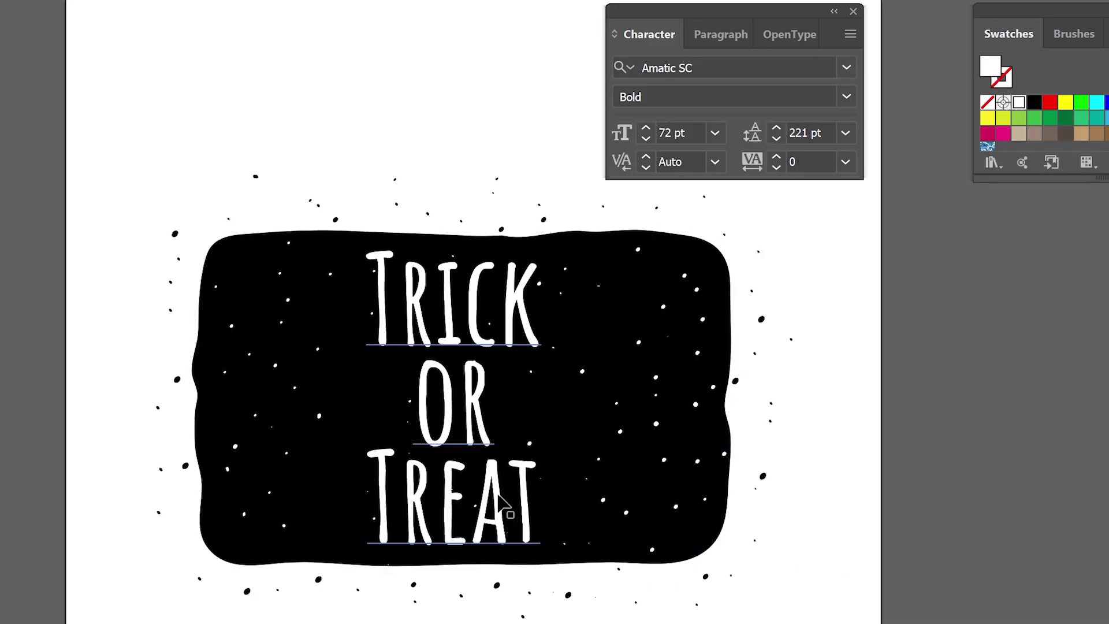
{"action": "left_click", "coordinate": [494, 511]}
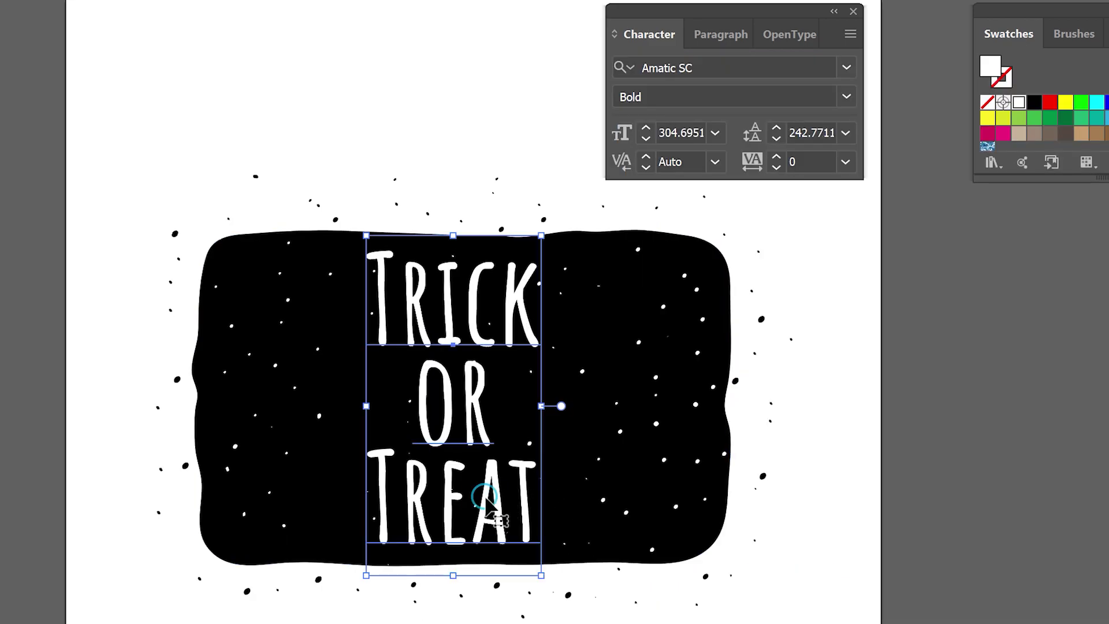
Join TRICK, OR and TREAT onto one line and move it down to the shape's middle.
{"action": "double_click", "coordinate": [379, 457]}
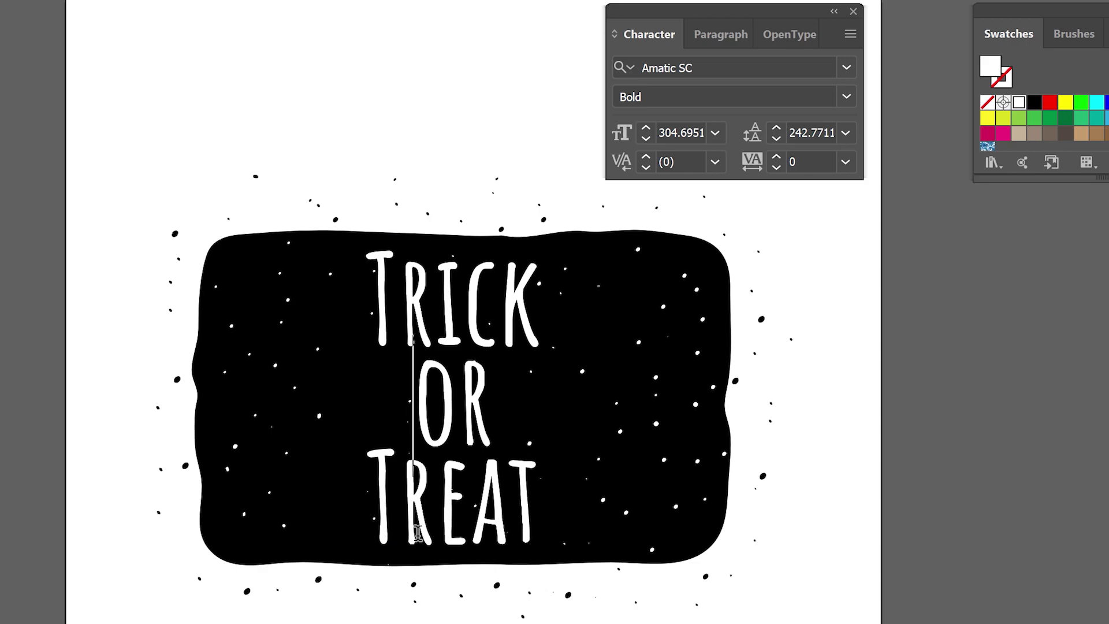
{"action": "key", "text": "BackSpace"}
{"action": "key", "text": "Down"}
{"action": "key", "text": "Left"}
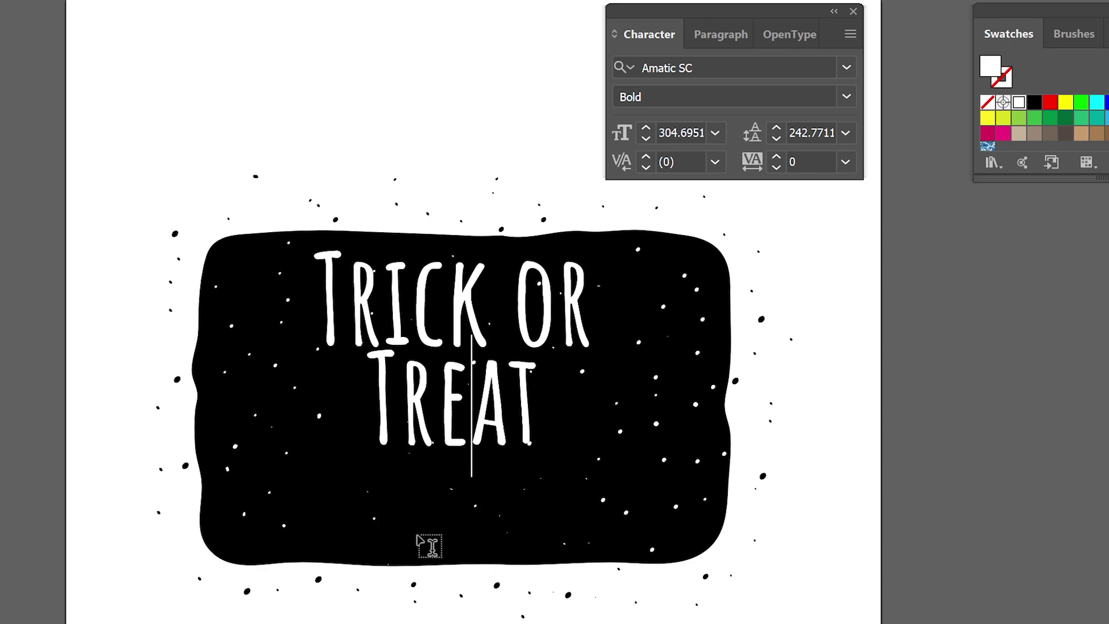
{"action": "key", "text": "Left"}
{"action": "key", "text": "Left"}
{"action": "key", "text": "Left"}
{"action": "key", "text": "BackSpace"}
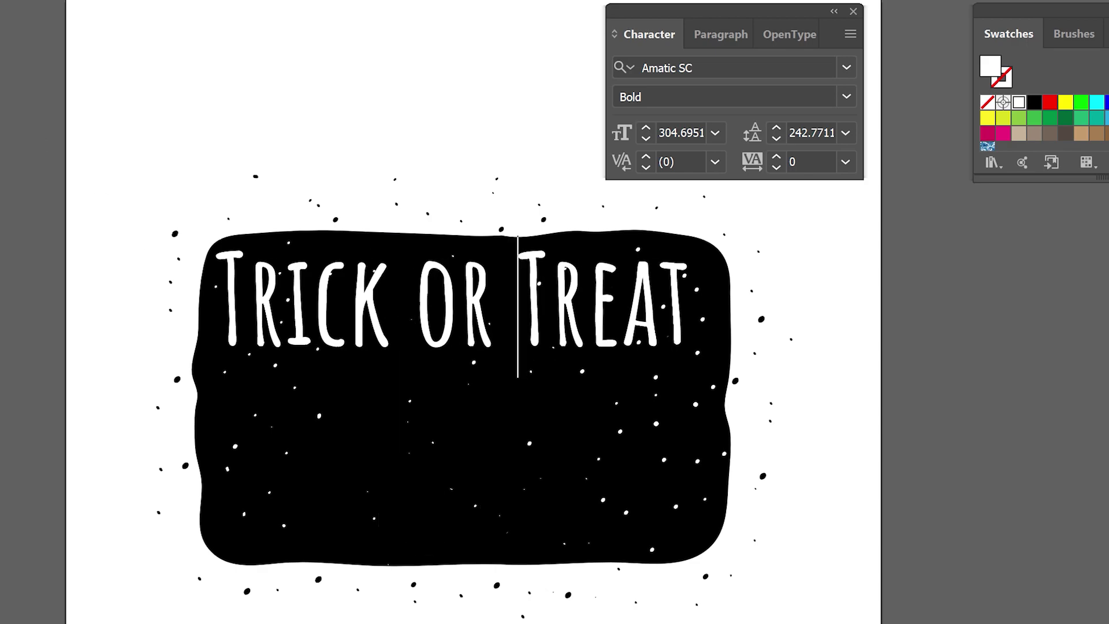
{"action": "key", "text": "Escape"}
{"action": "left_click_drag", "start_coordinate": [598, 308], "coordinate": [601, 405]}
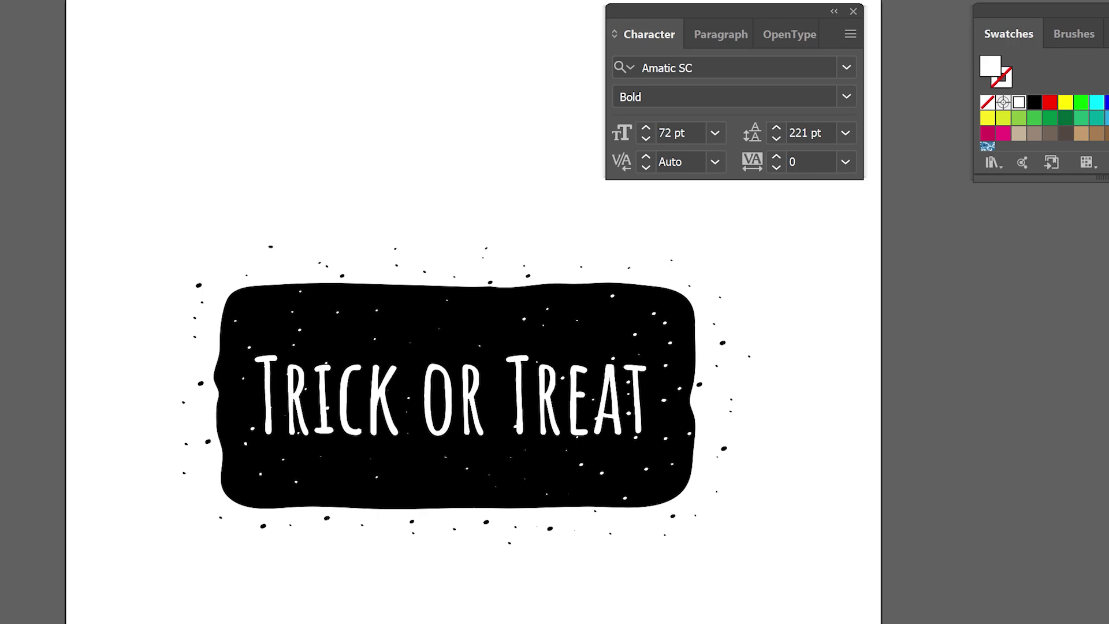
Convert the Trick or Treat text to outlines, then select all artwork and deselect.
{"action": "left_click", "coordinate": [467, 405]}
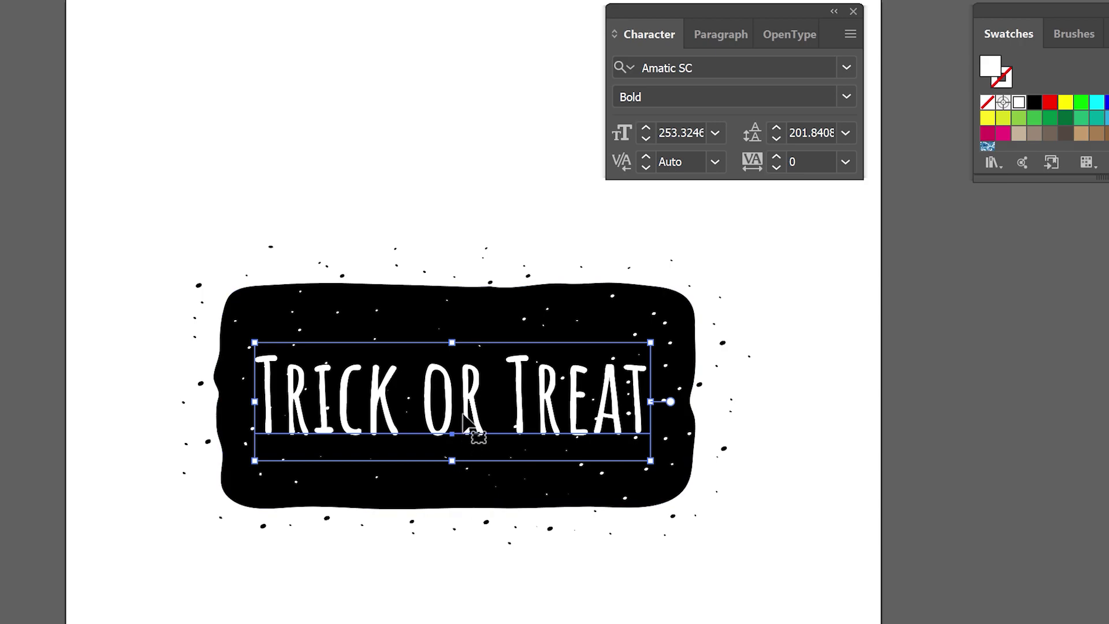
{"action": "right_click", "coordinate": [468, 407]}
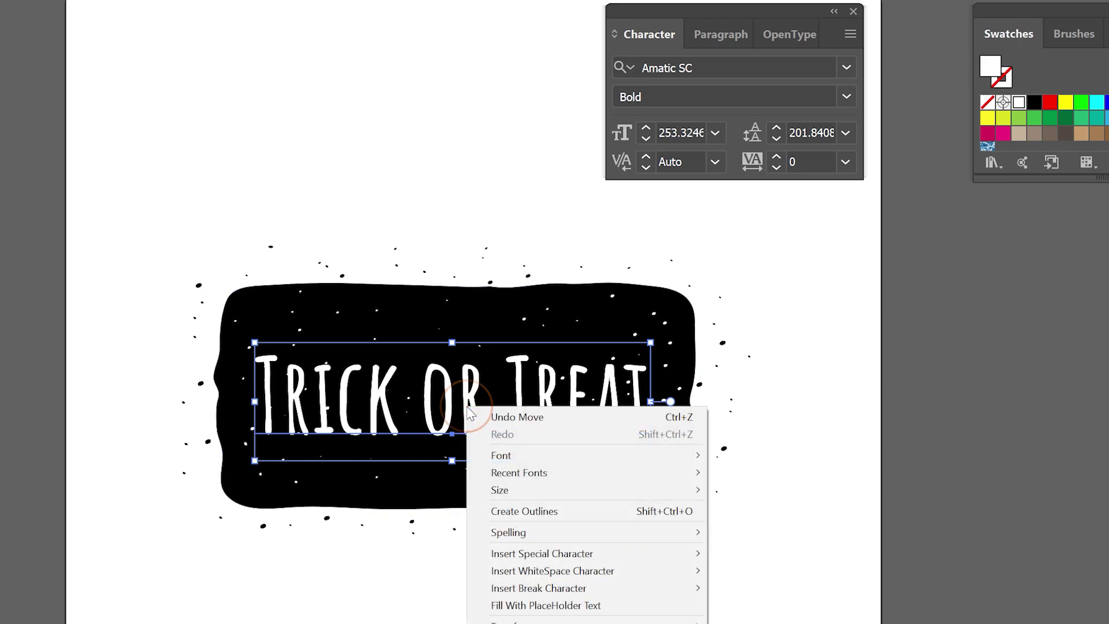
{"action": "left_click", "coordinate": [540, 511]}
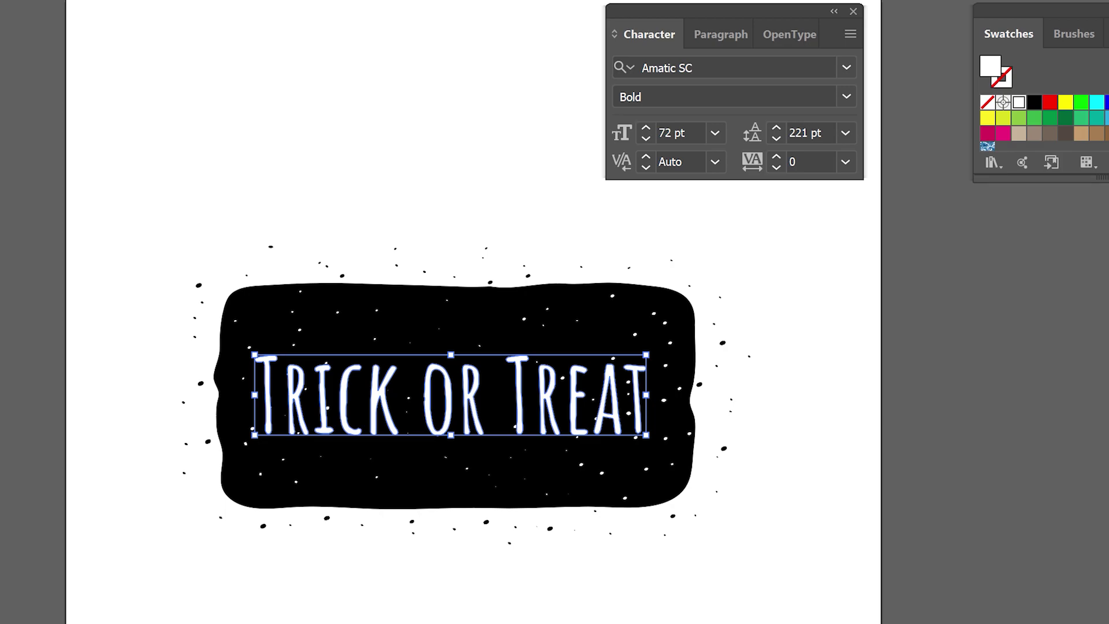
{"action": "left_click", "coordinate": [404, 606]}
{"action": "left_click_drag", "start_coordinate": [118, 205], "coordinate": [864, 618]}
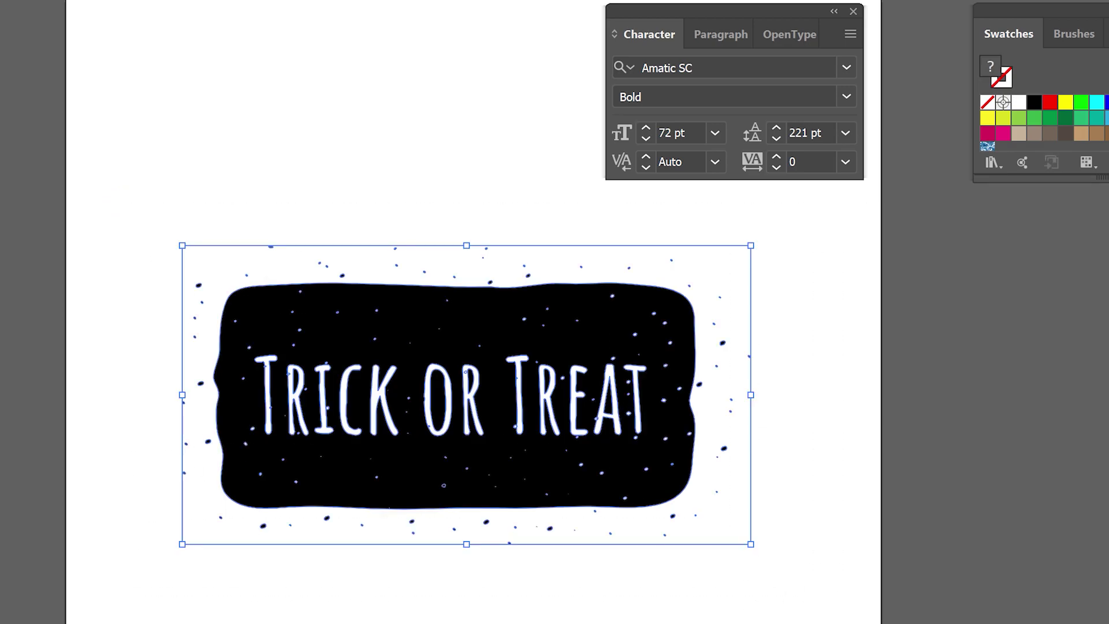
{"action": "left_click", "coordinate": [440, 617]}
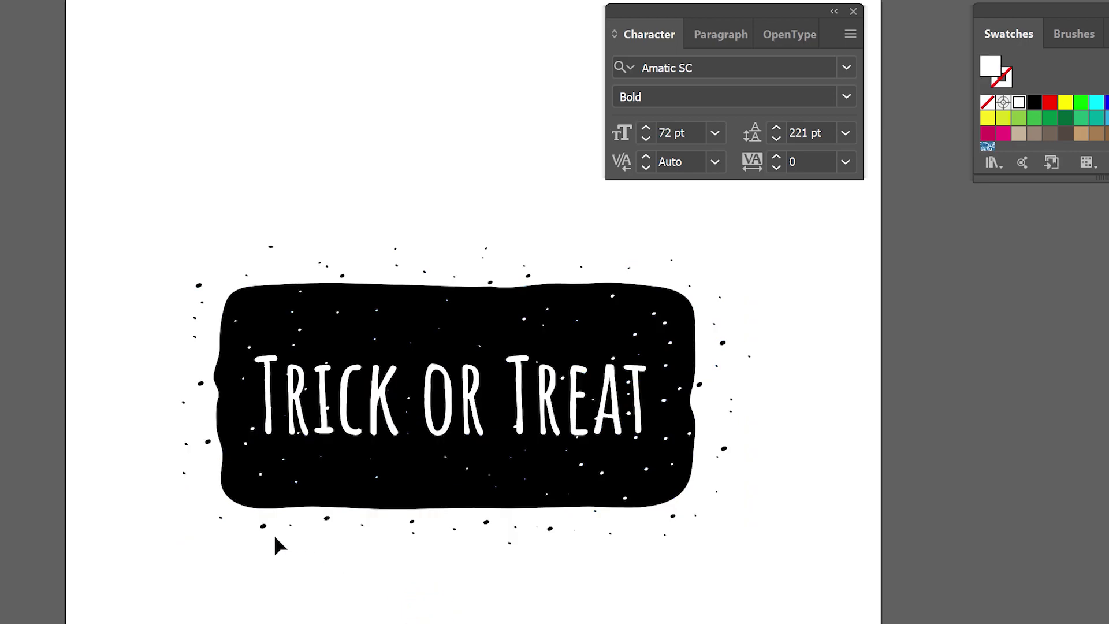